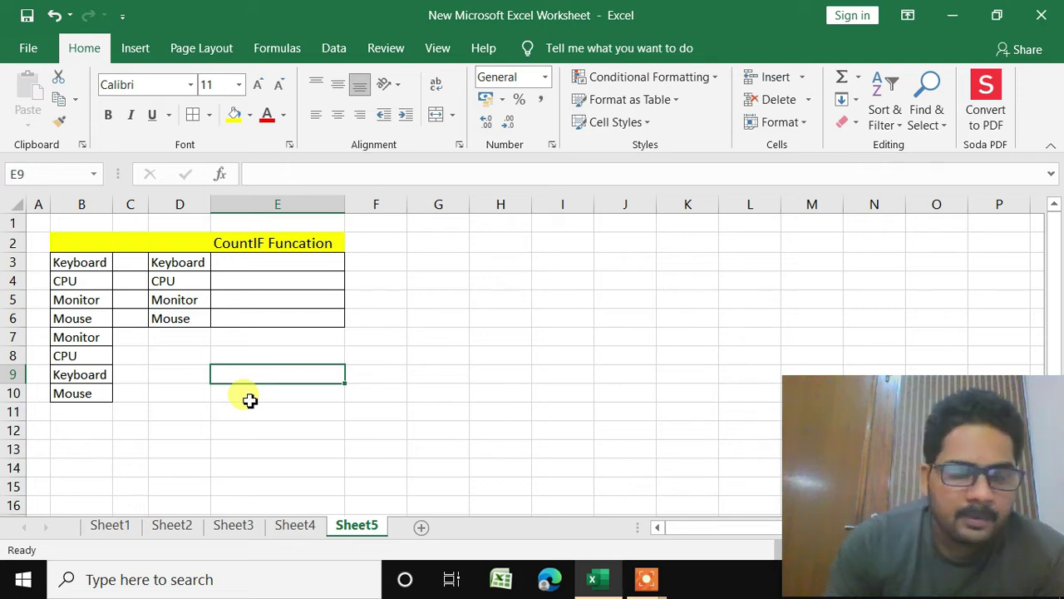
Step: Examine the repeated Keyboard and CPU entries in column B and the empty count cells beside the item names in column E
click(83, 268)
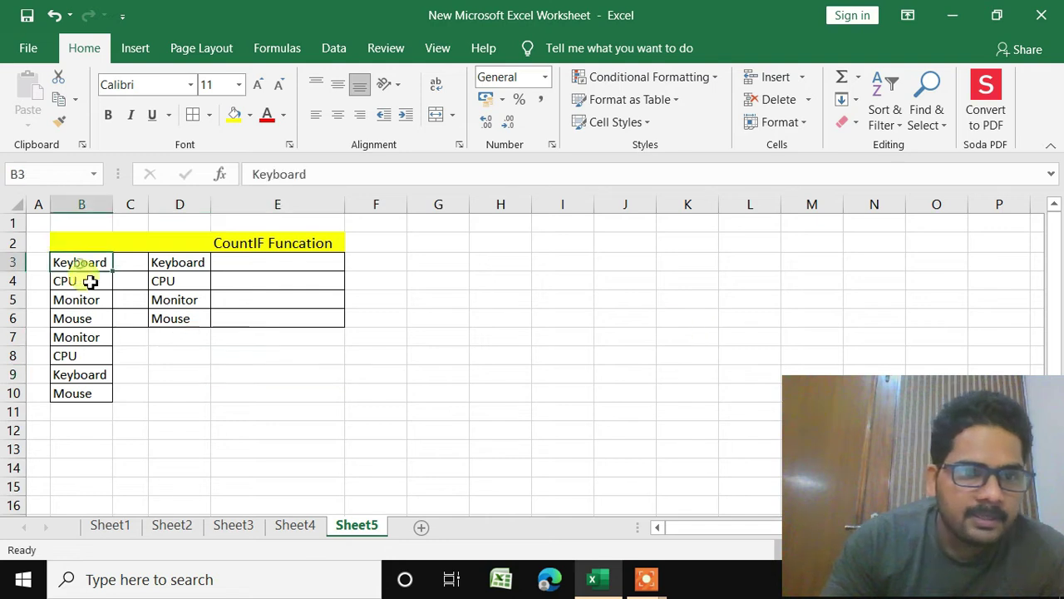
click(88, 376)
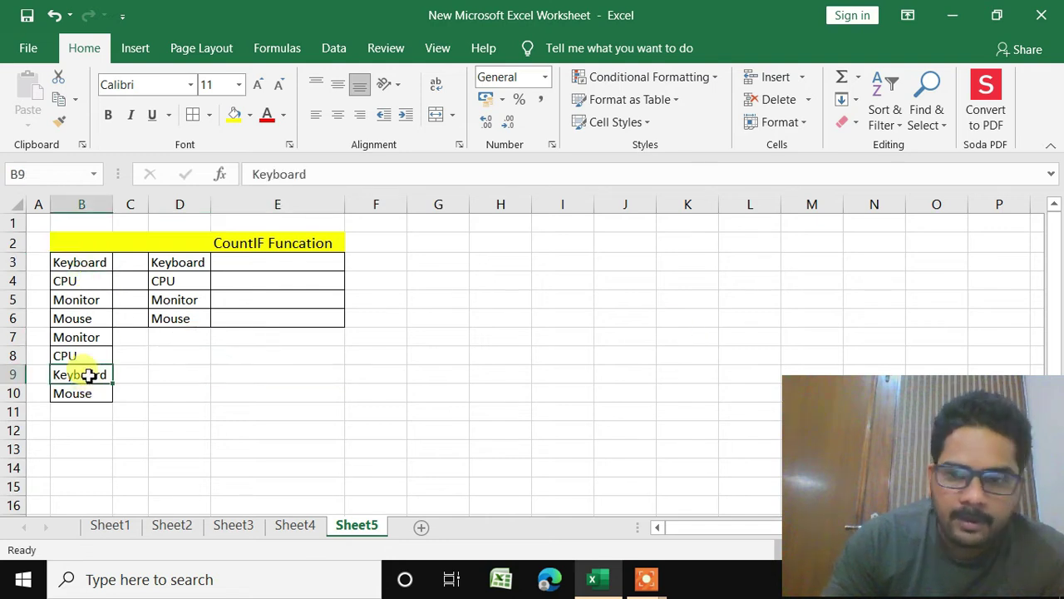
click(307, 262)
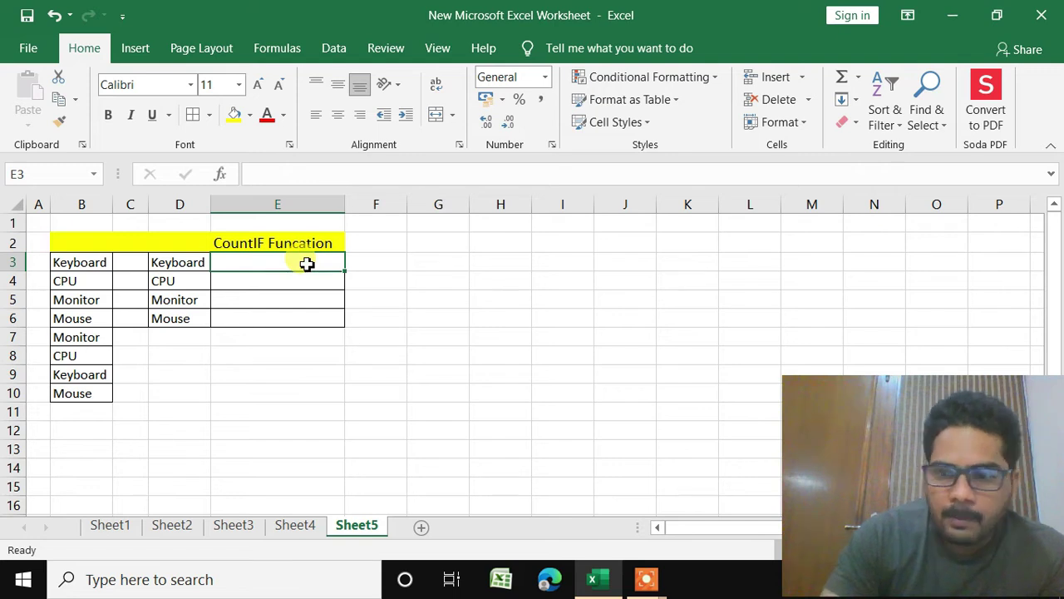
click(285, 281)
click(285, 264)
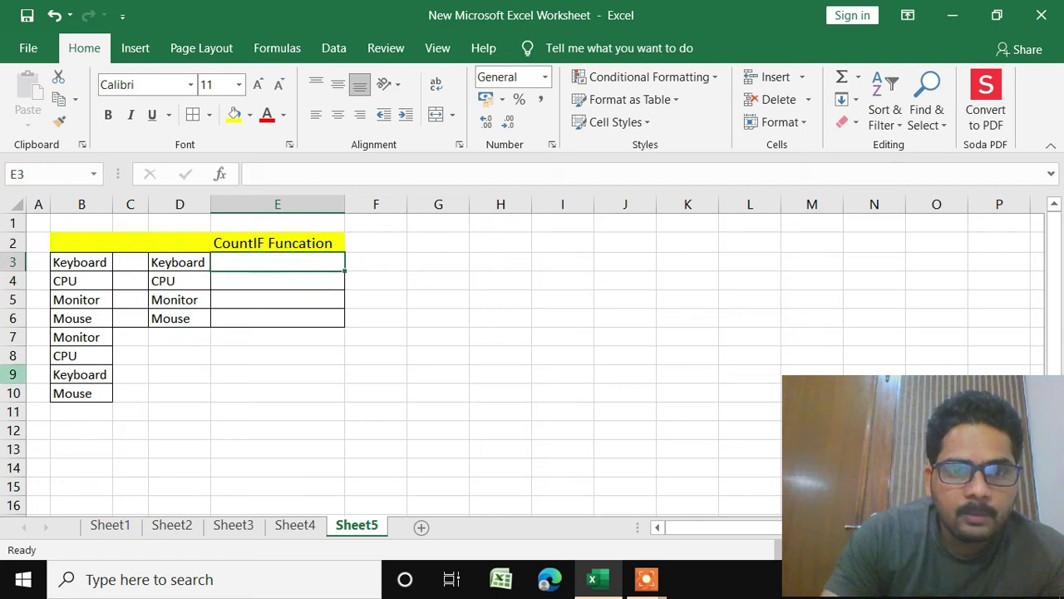
click(88, 280)
click(84, 355)
click(321, 279)
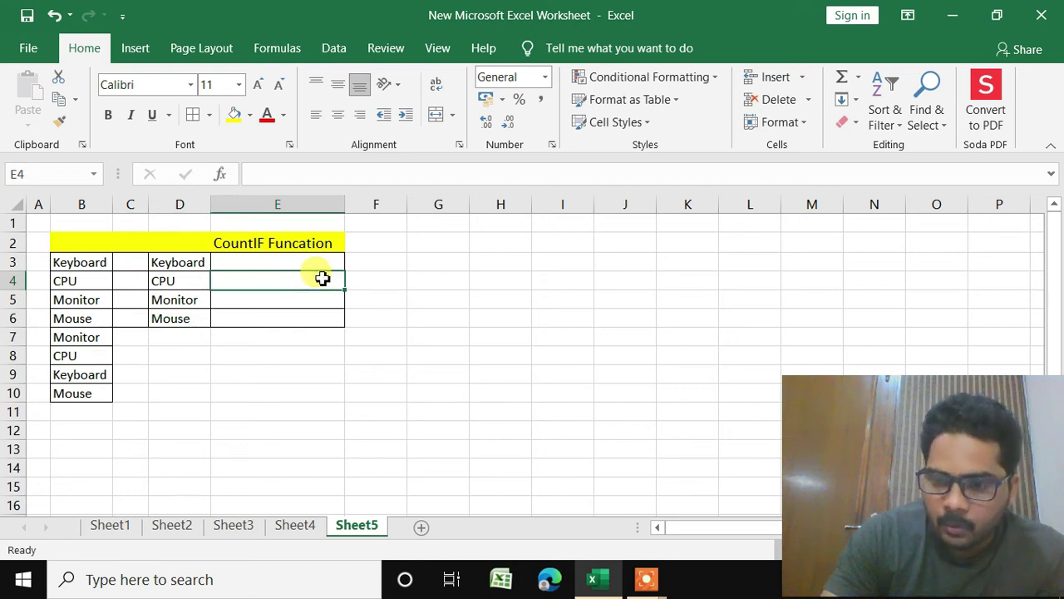
click(85, 357)
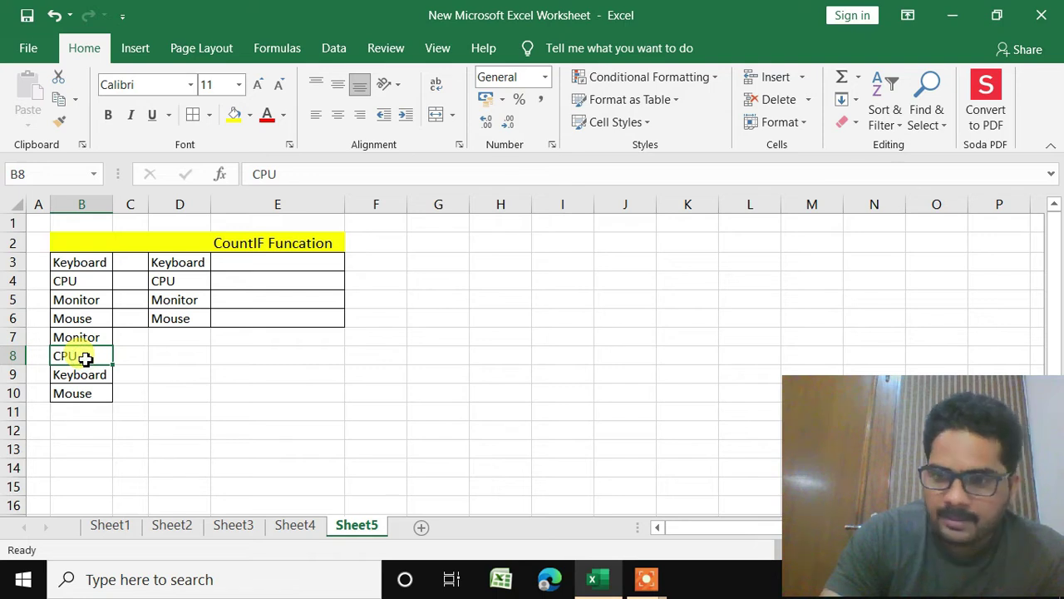
click(263, 280)
click(285, 291)
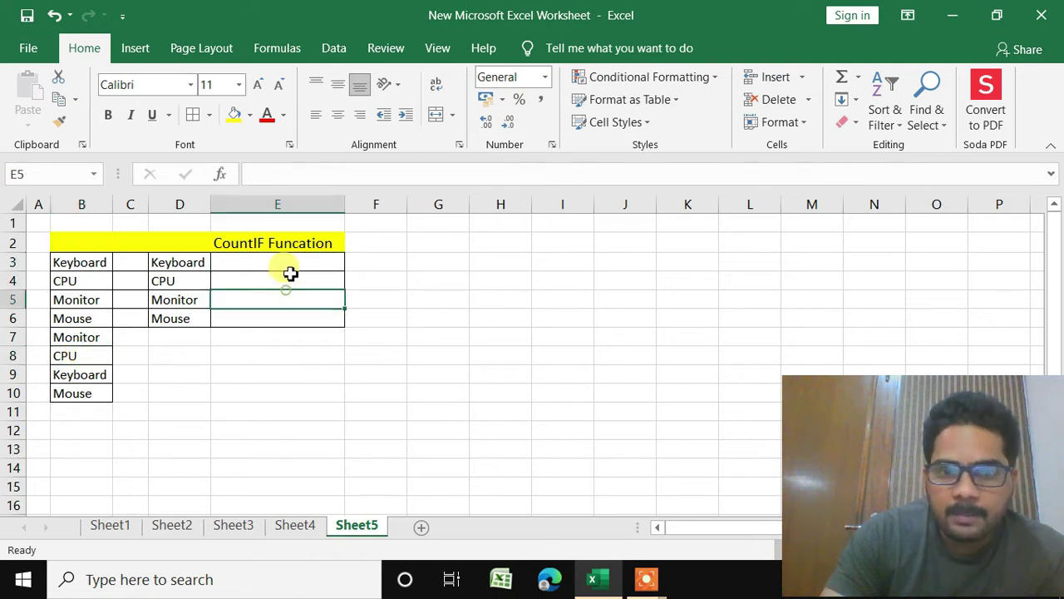
click(291, 266)
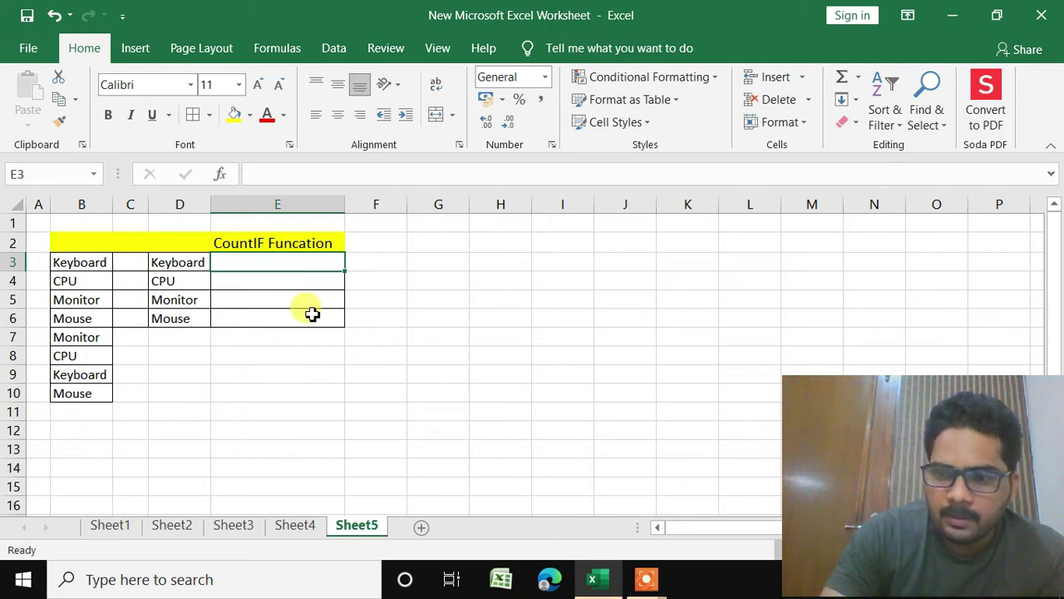
click(390, 371)
Step: Start a COUNTIF formula in cell E3, beside the Keyboard item, up to its opening parenthesis
click(261, 263)
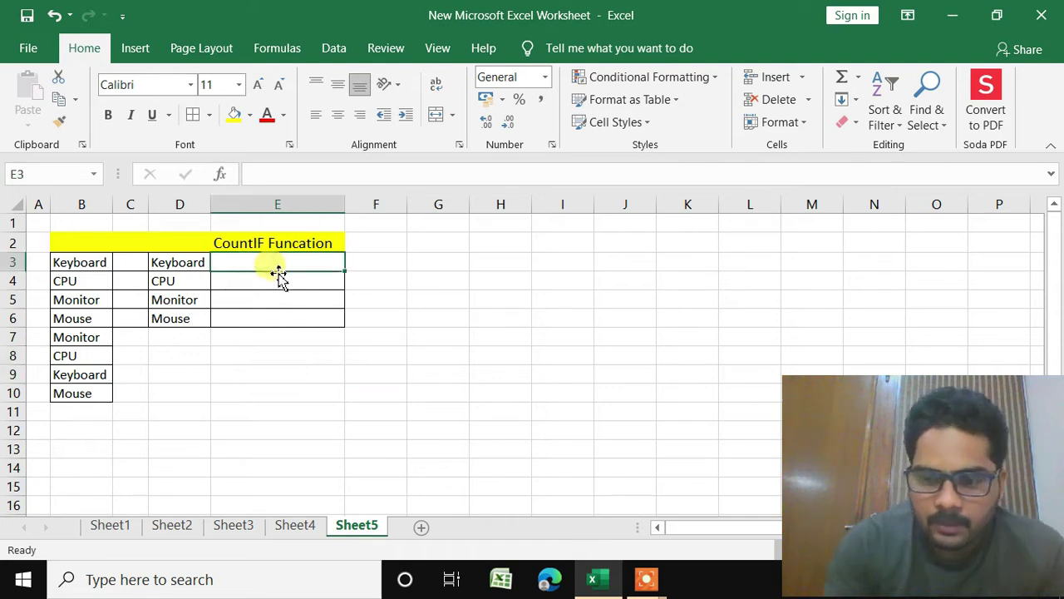
text(=)
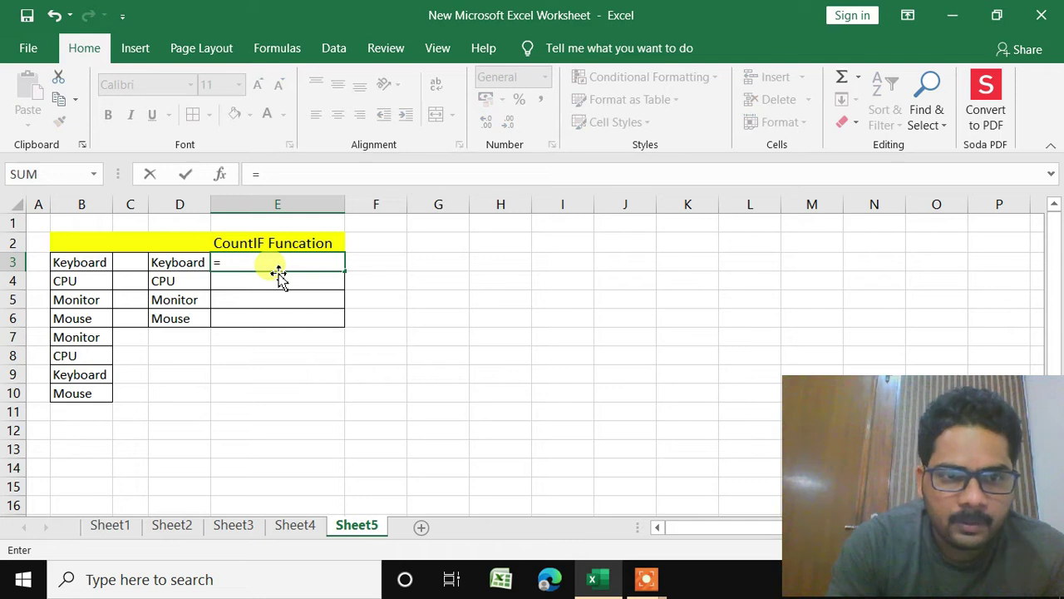
text(counfif)
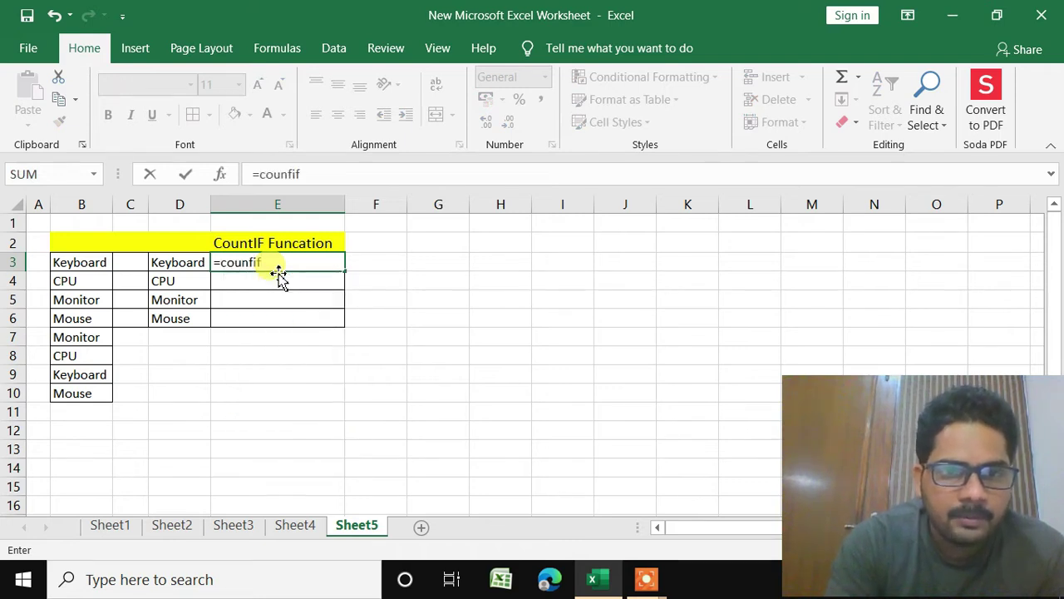
key(BackSpace)
key(BackSpace)
key(BackSpace)
key(BackSpace)
key(BackSpace)
key(BackSpace)
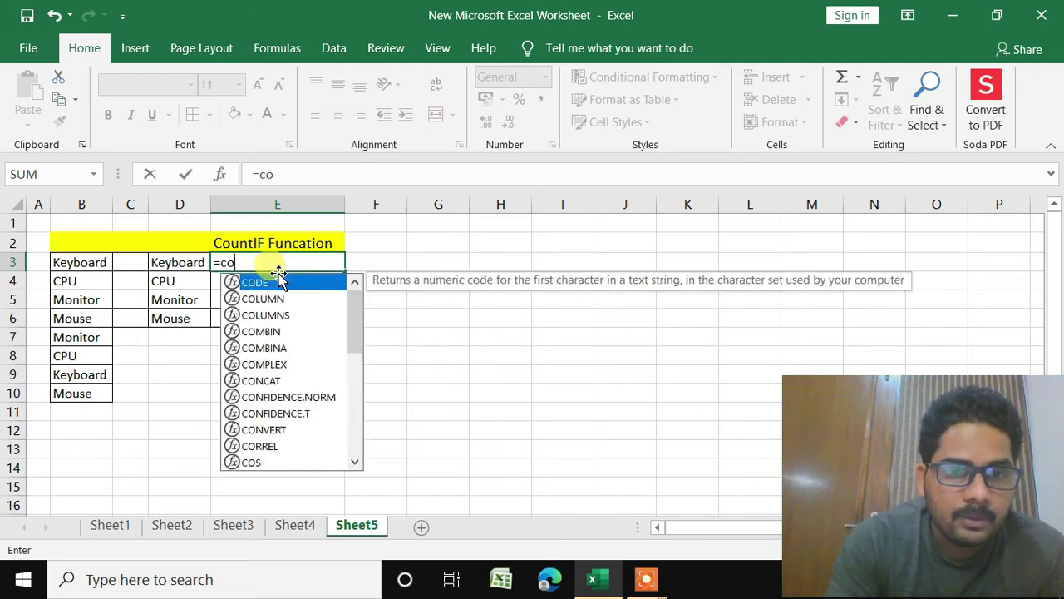
text(=count)
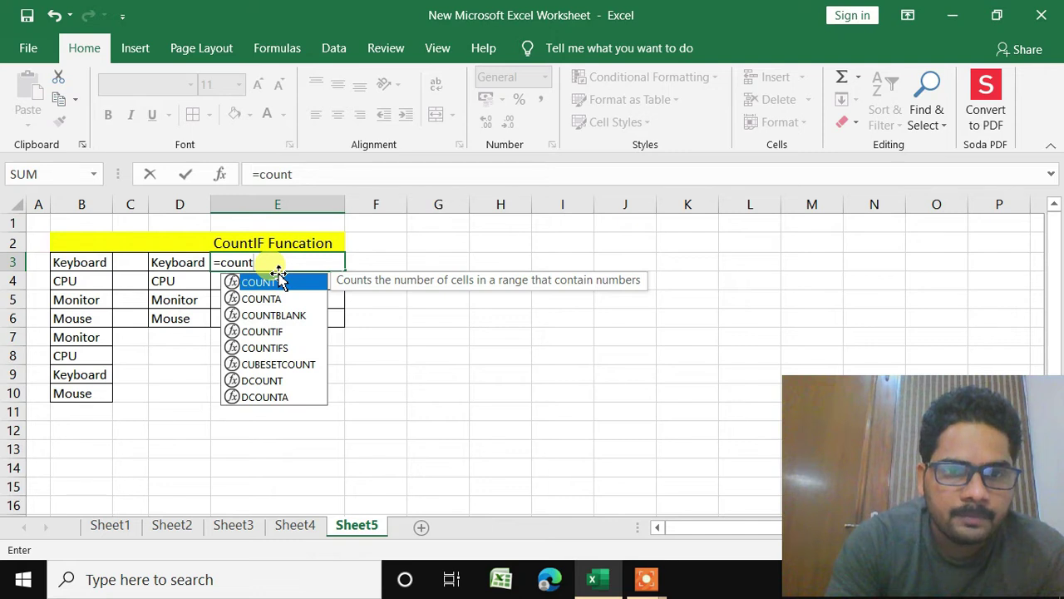
text(if)
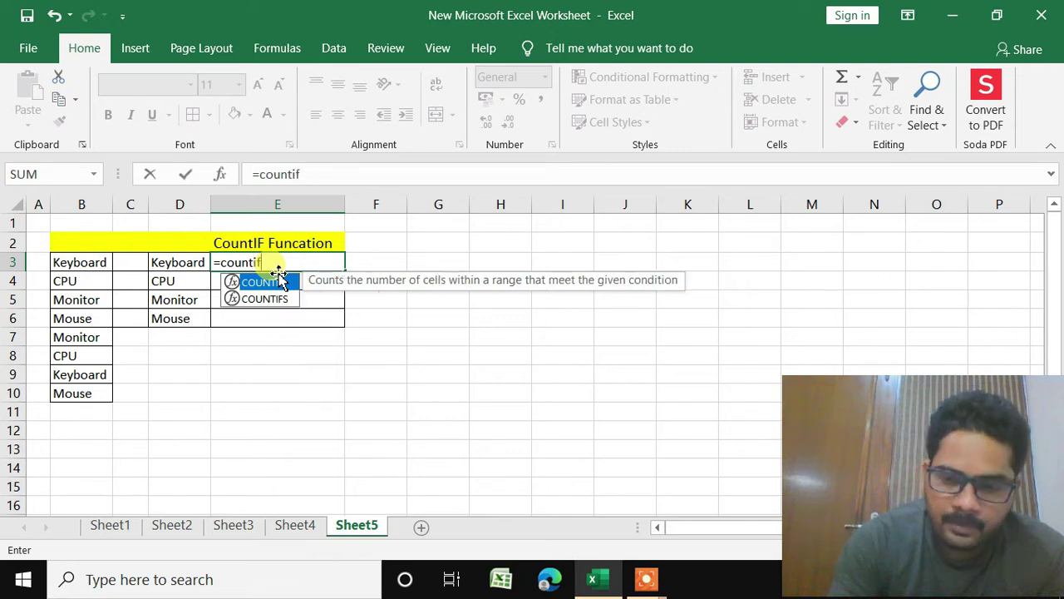
text(()
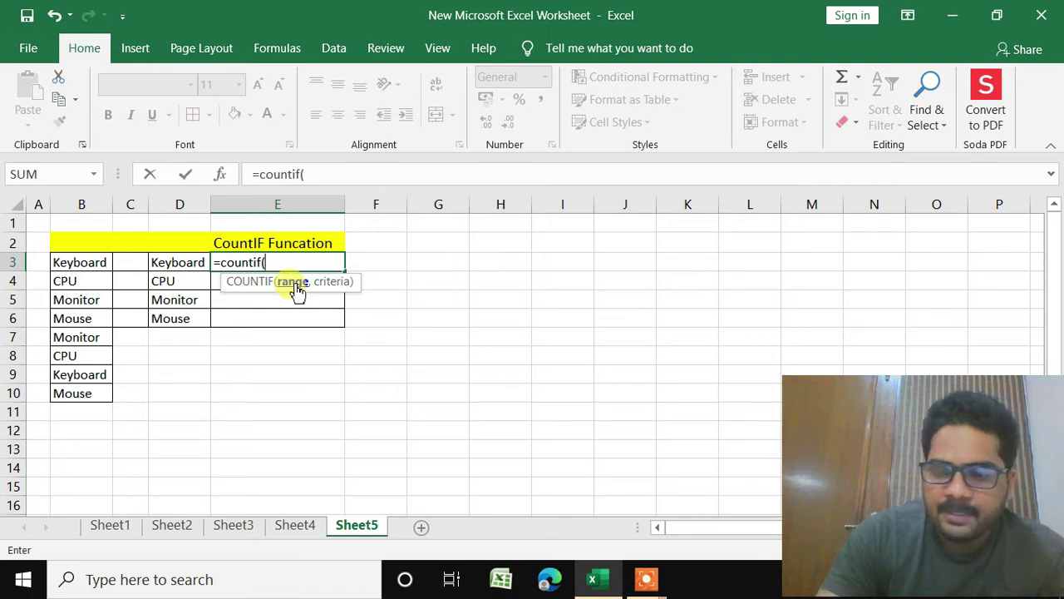
Step: Complete the COUNTIF formula in E3 with range B3:B10 and criteria D3
drag(66, 264, 77, 318)
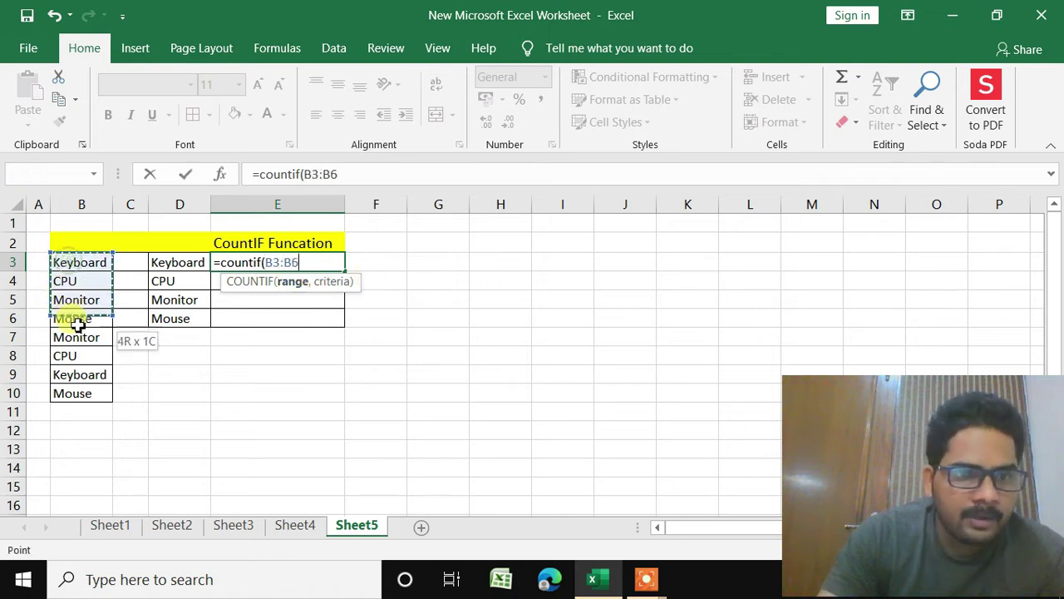
drag(77, 381, 78, 395)
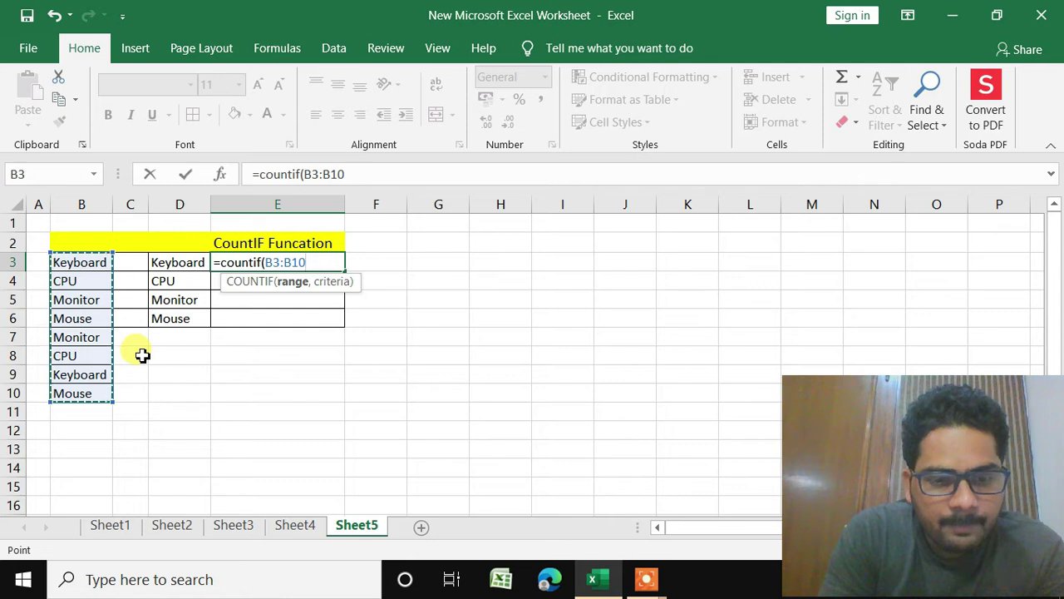
key(super+p)
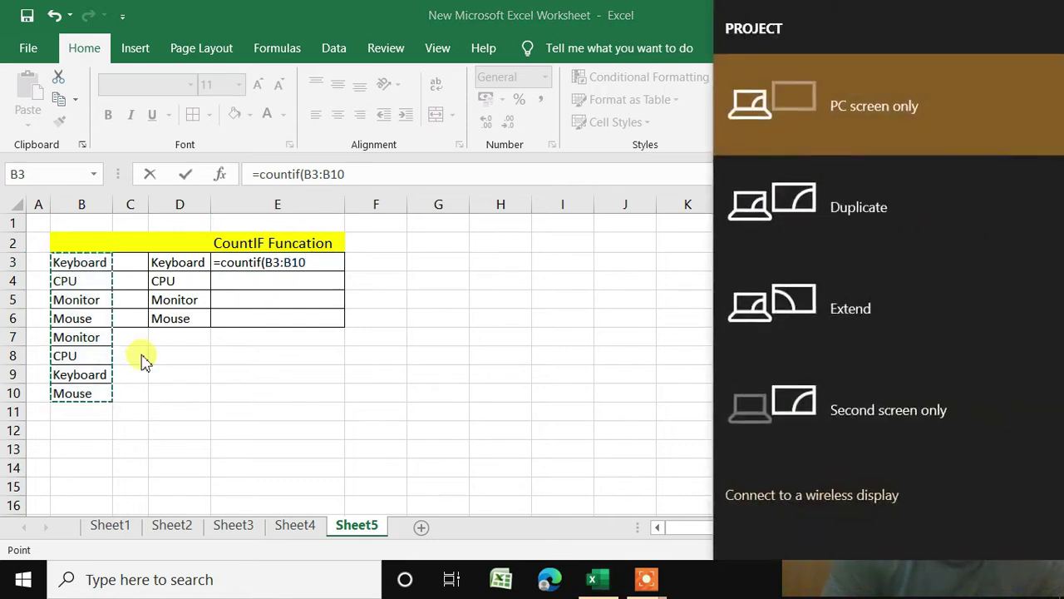
click(323, 264)
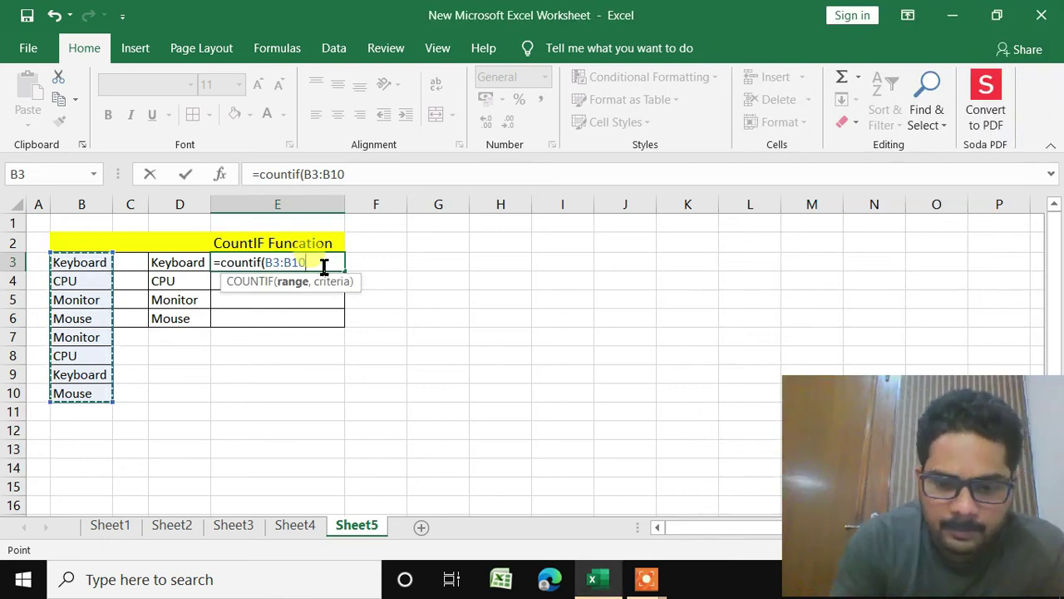
text(,)
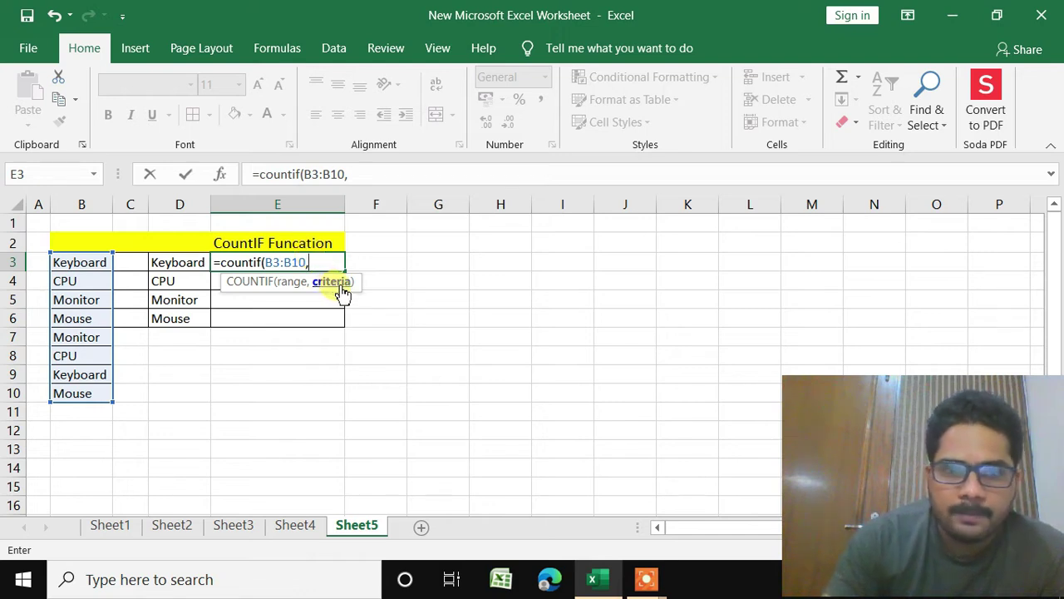
click(184, 268)
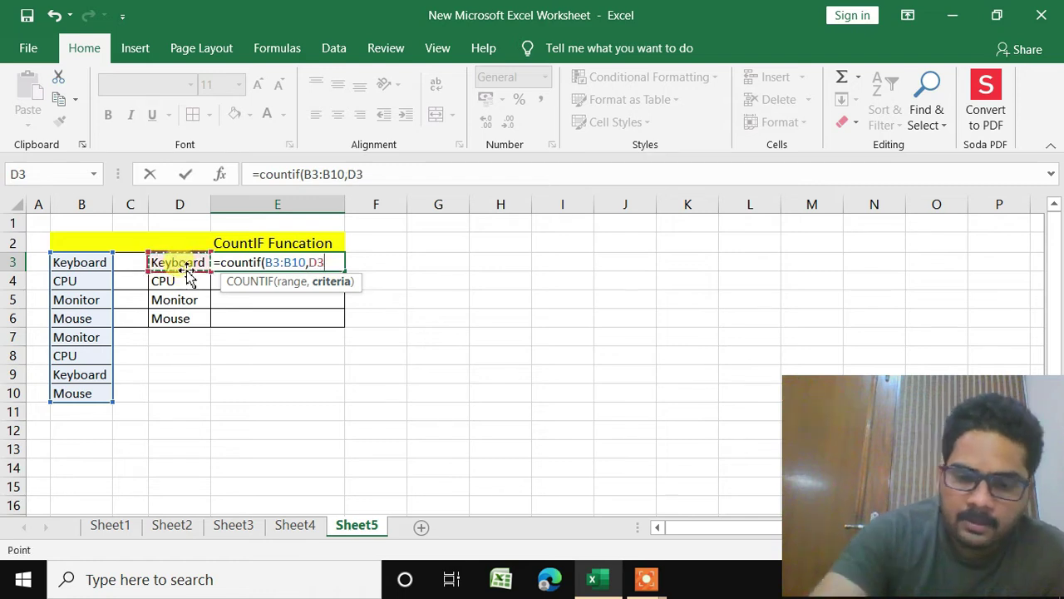
text())
key(Return)
Step: Check the Keyboard count against column B and fill the COUNTIF formula from E3 down to E6
click(268, 264)
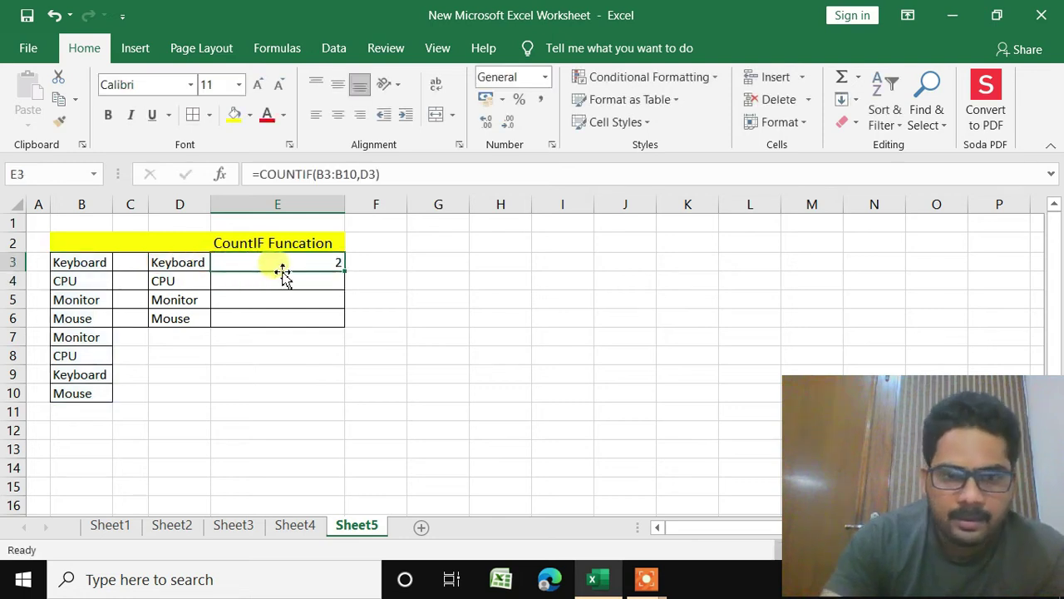
click(283, 278)
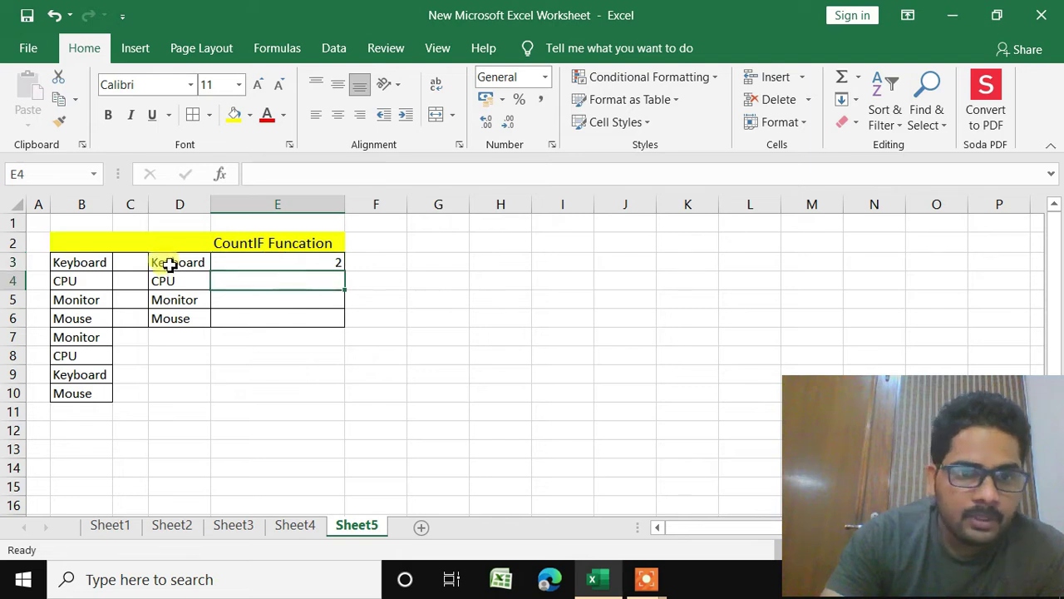
click(170, 263)
click(73, 264)
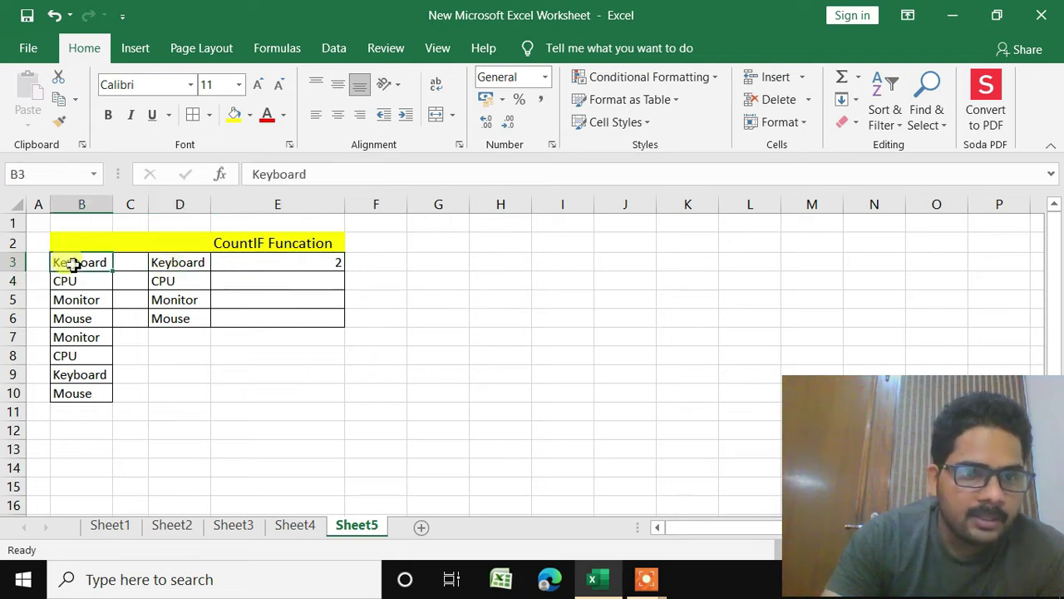
click(72, 375)
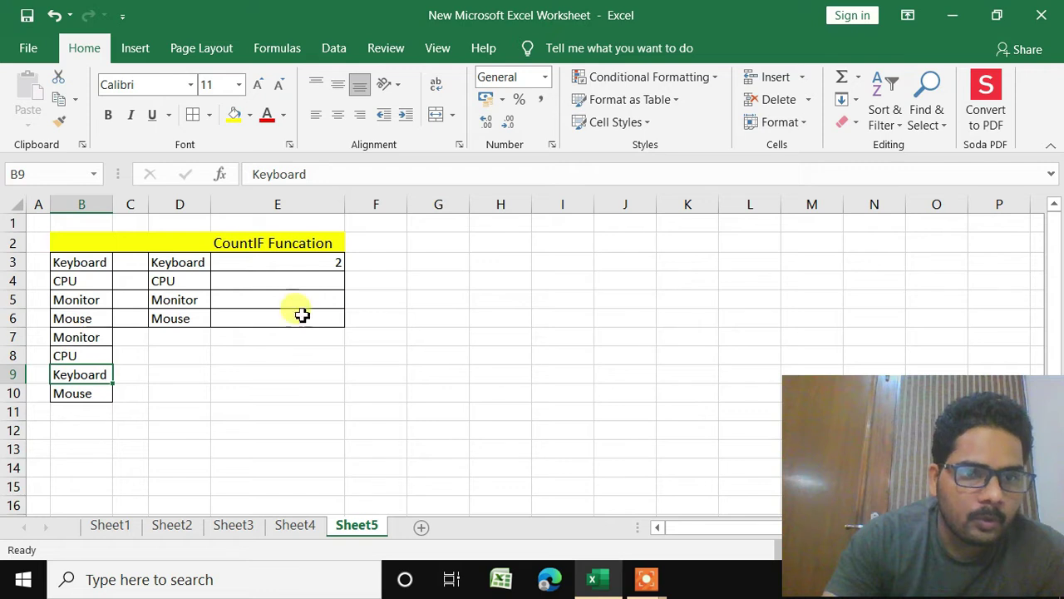
click(320, 264)
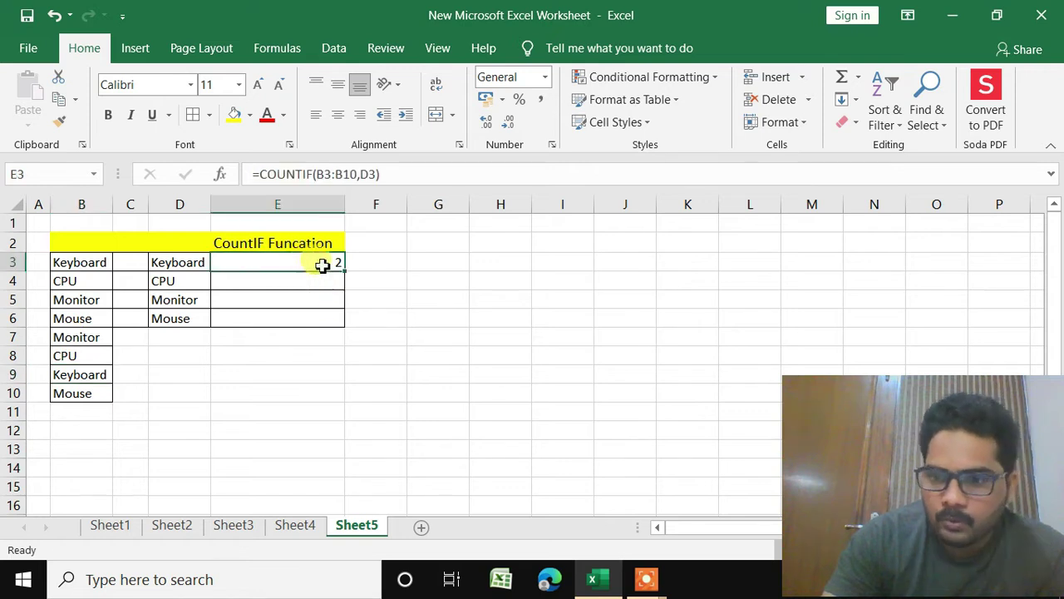
drag(345, 271, 348, 331)
click(424, 357)
click(324, 387)
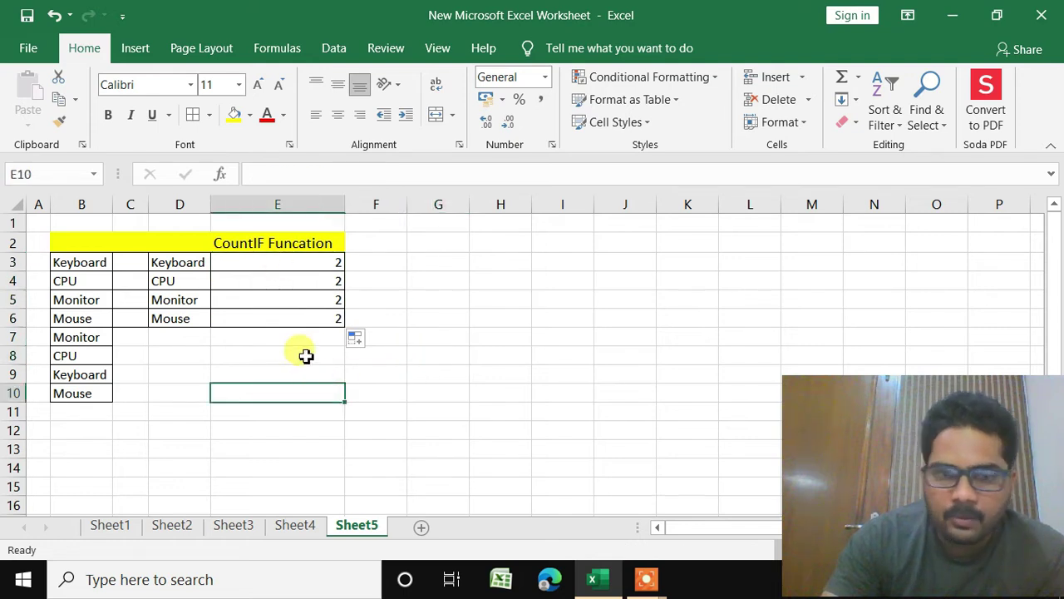
Step: Clear the second CPU entry in cell B8 to test whether the CPU count in E4 updates
click(75, 281)
click(75, 358)
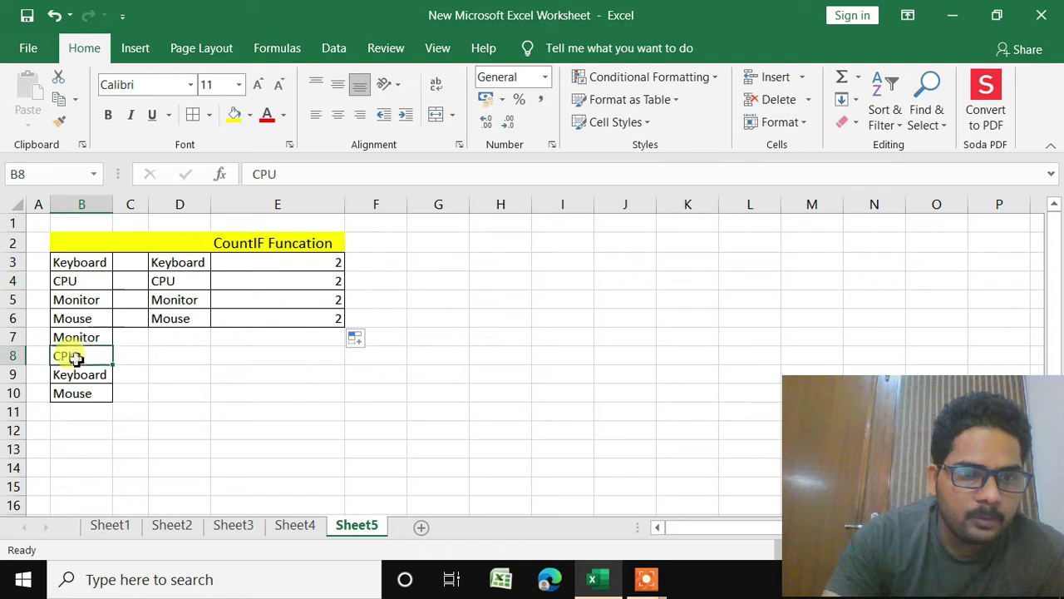
click(331, 281)
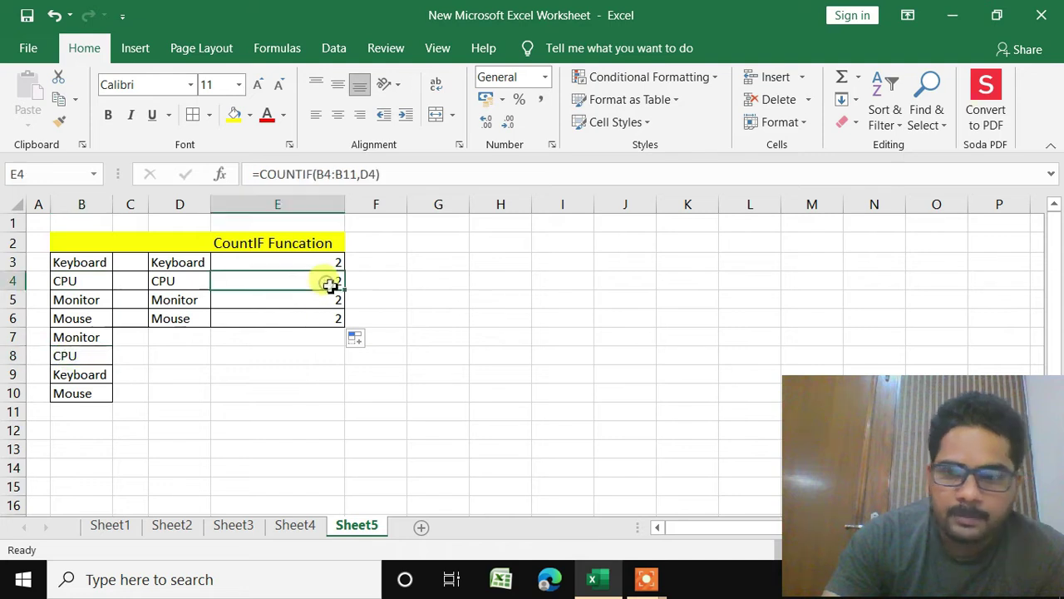
click(433, 304)
click(74, 356)
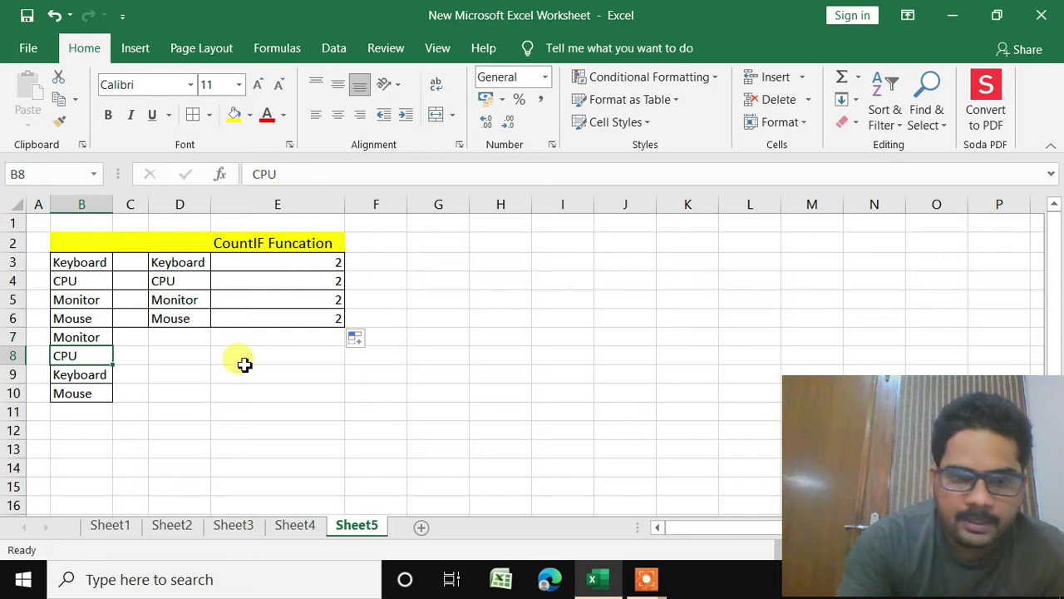
key(Delete)
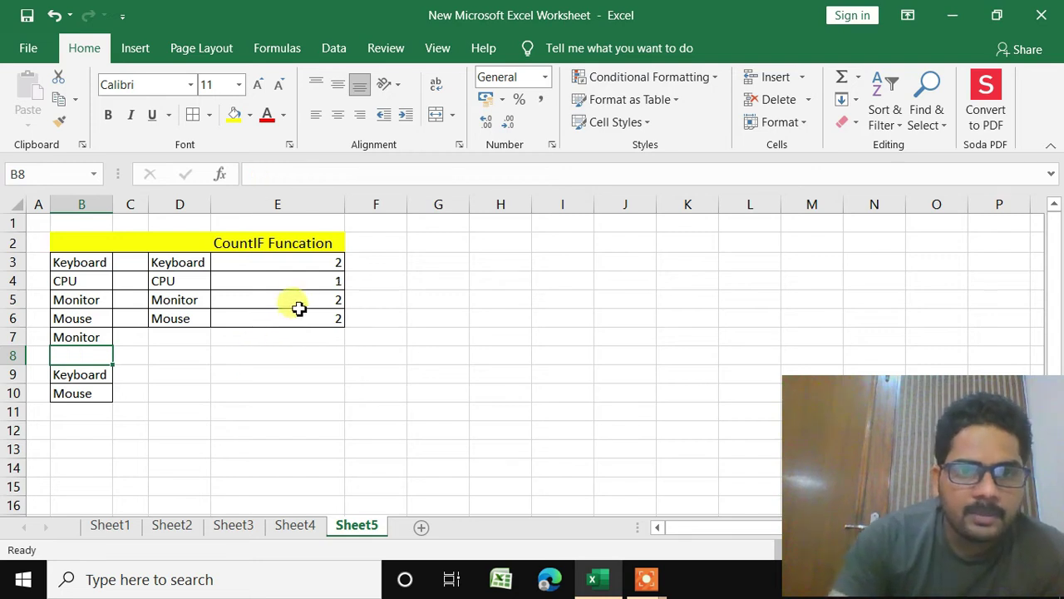
click(309, 283)
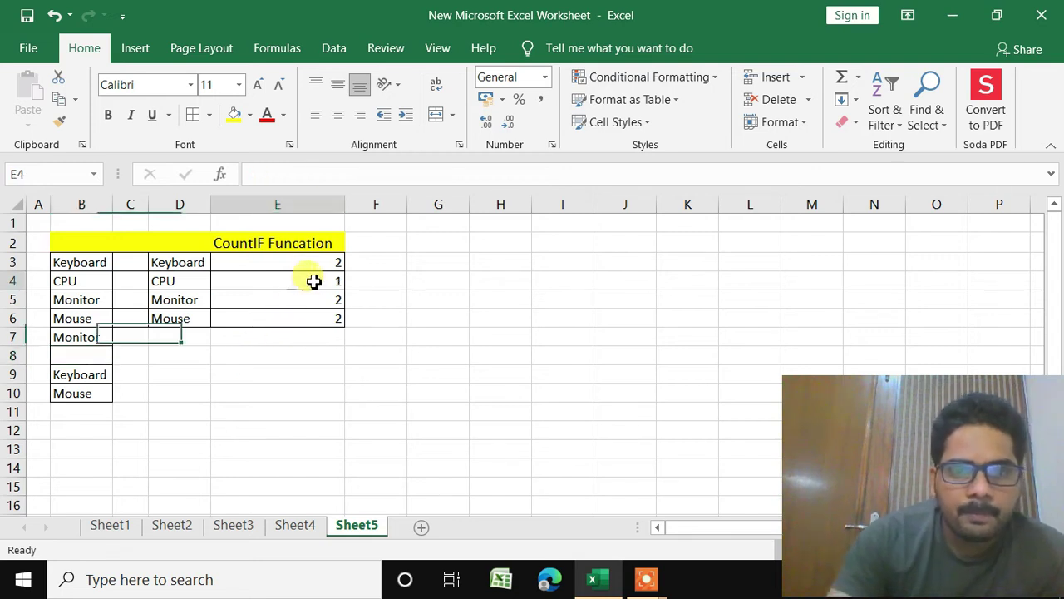
click(335, 340)
click(301, 406)
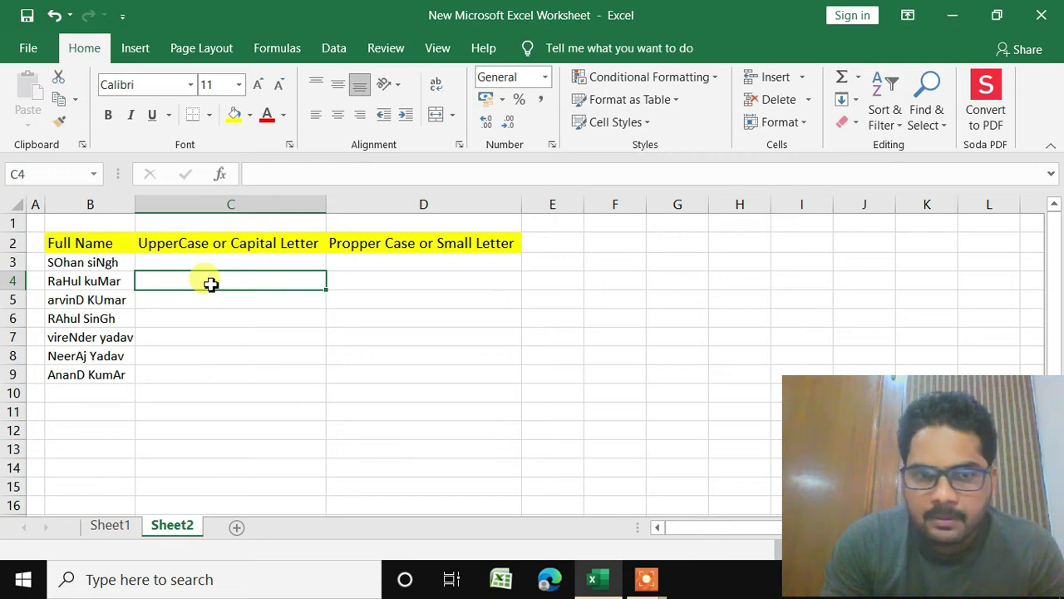
click(83, 267)
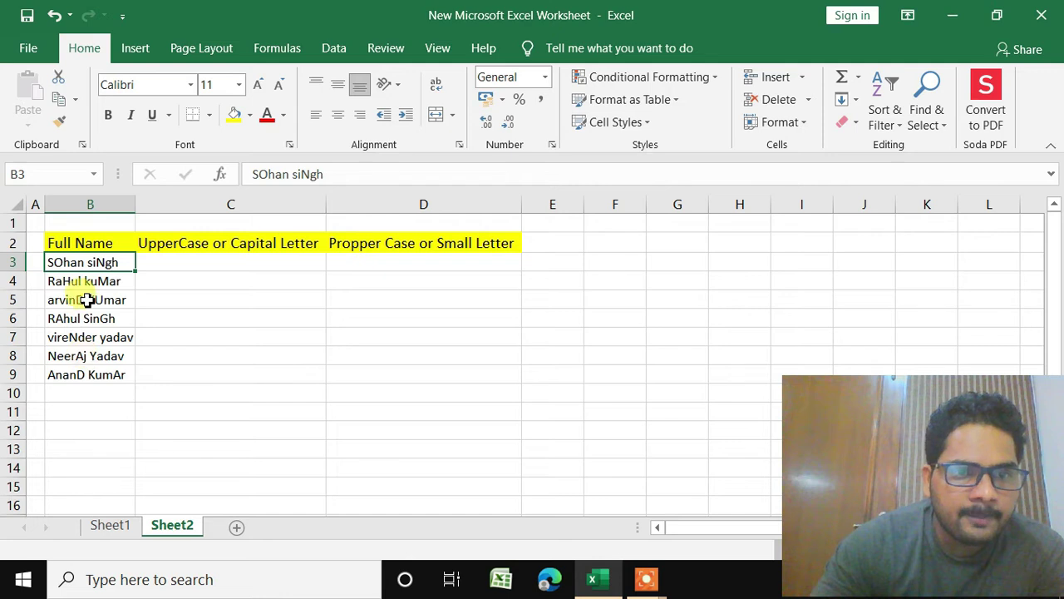
click(80, 284)
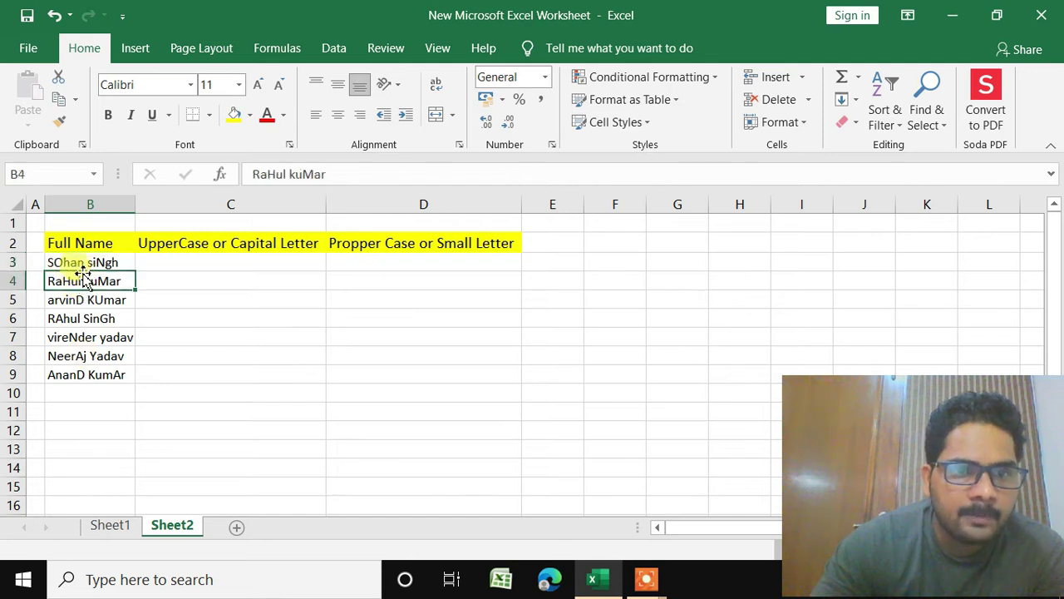
click(121, 356)
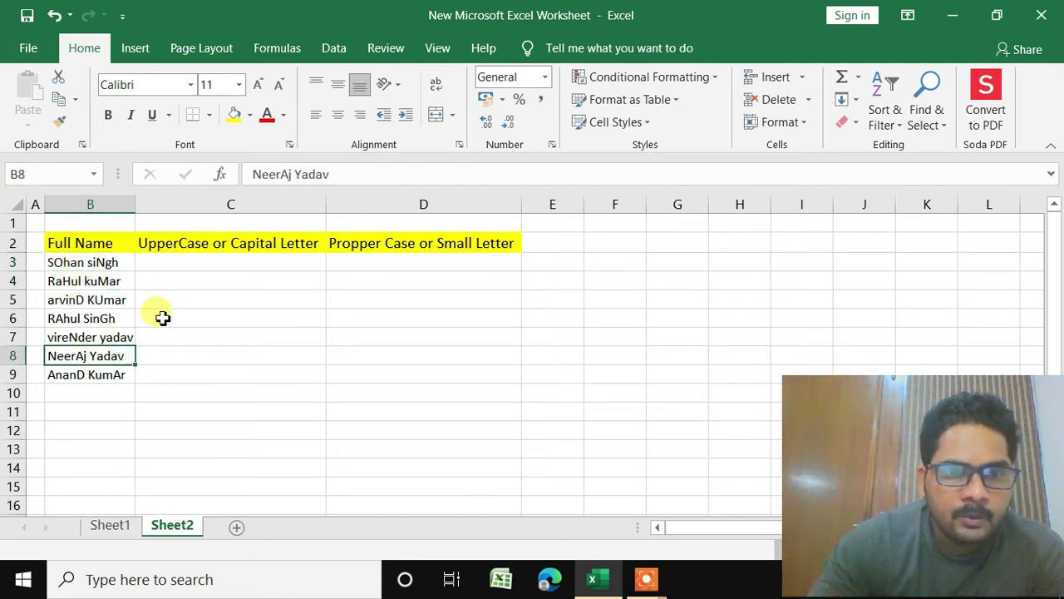
click(190, 297)
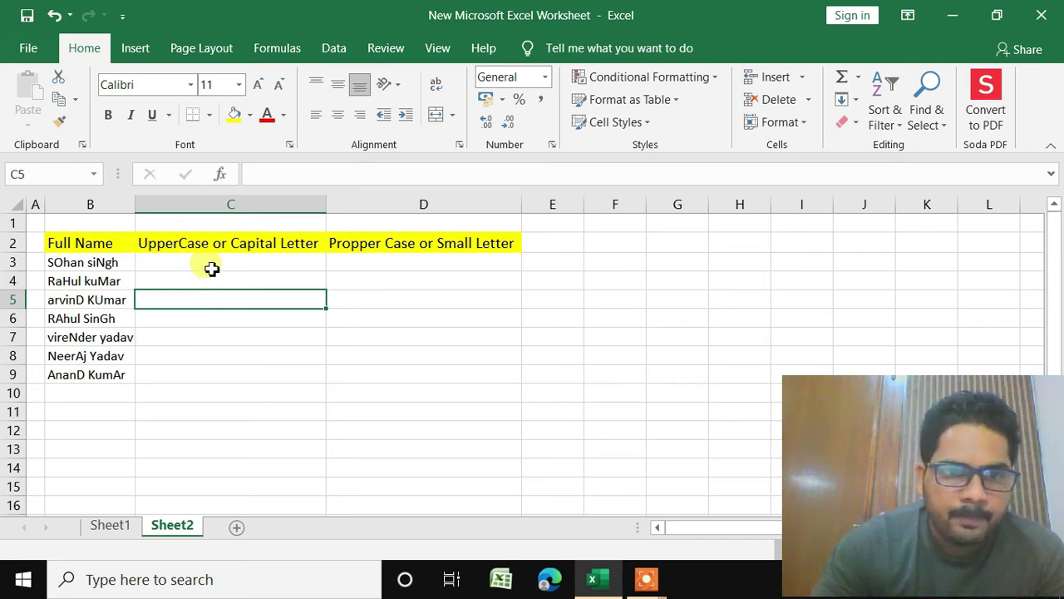
Step: Enter the formula =UPPER(B3) in cell C3 to convert the first full name to capital letters
click(210, 266)
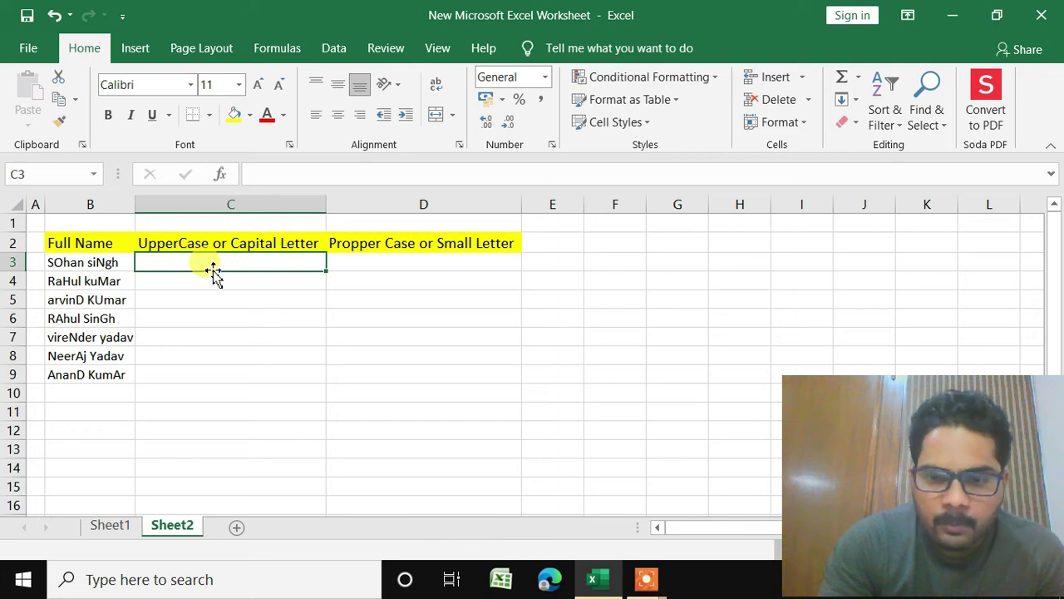
text(=)
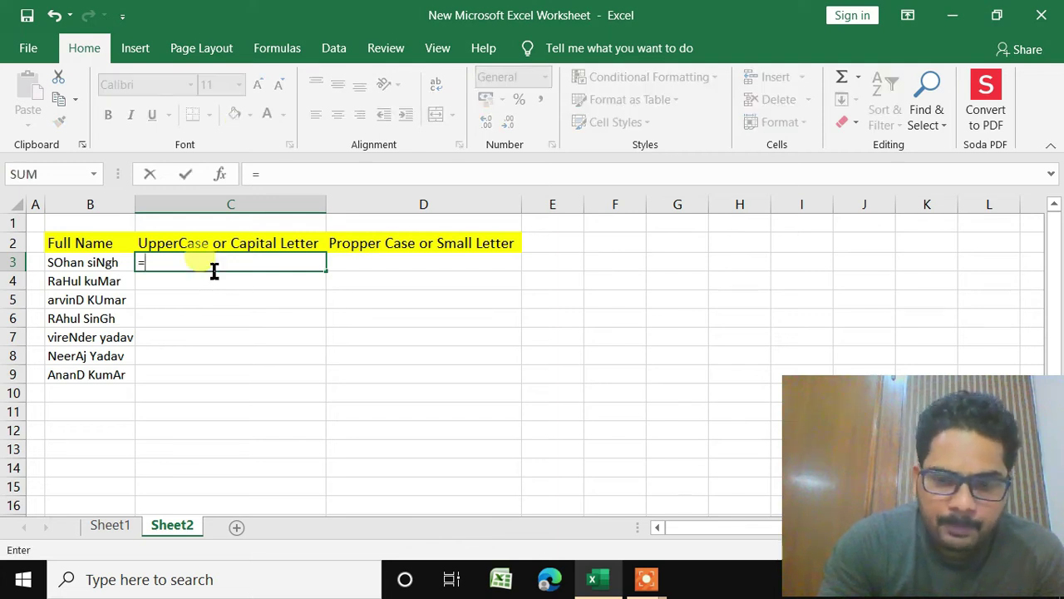
text(upper)
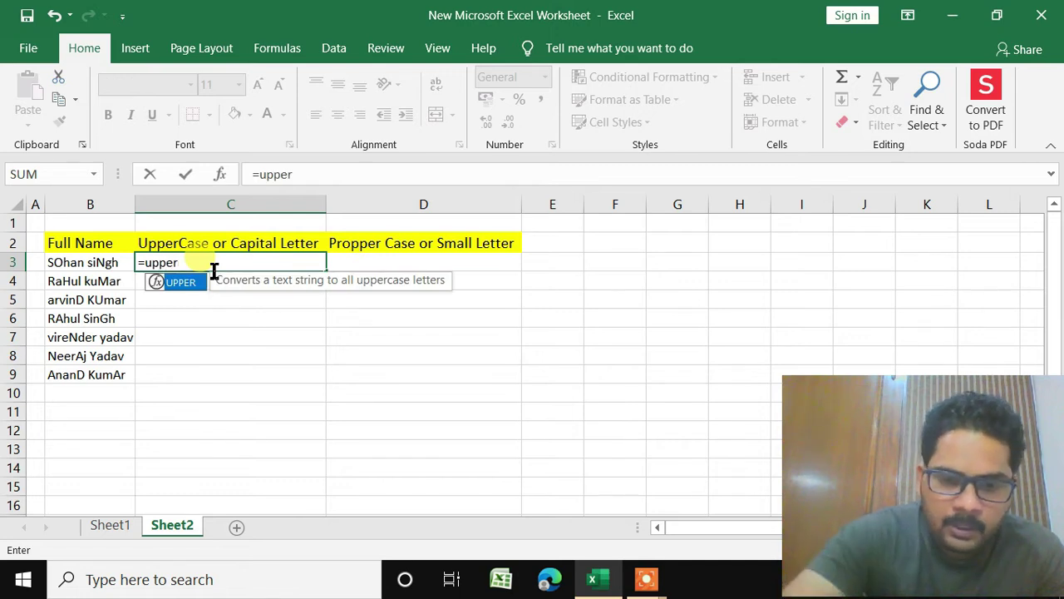
text(()
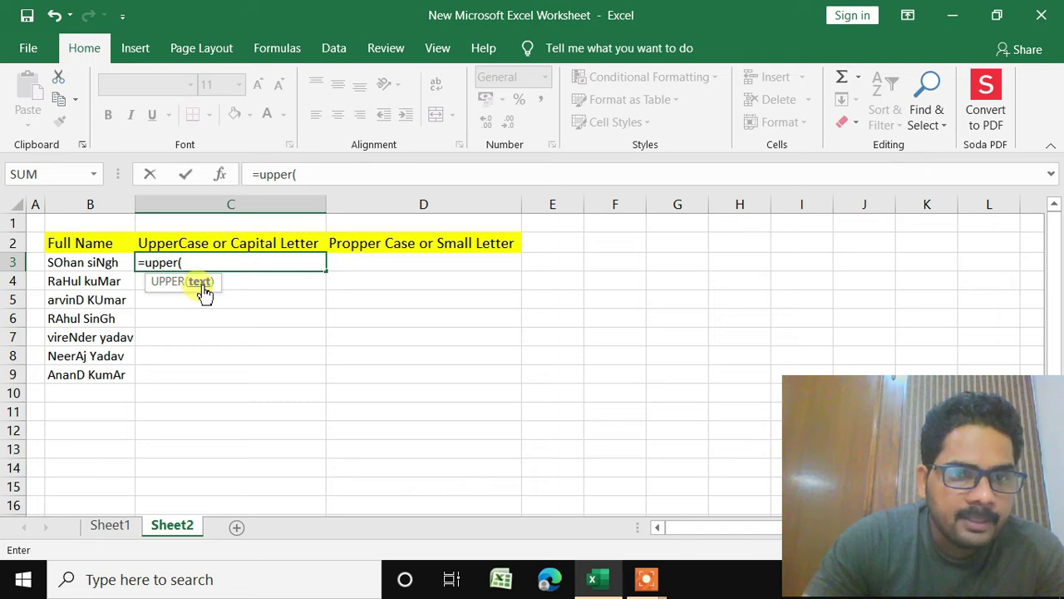
click(87, 265)
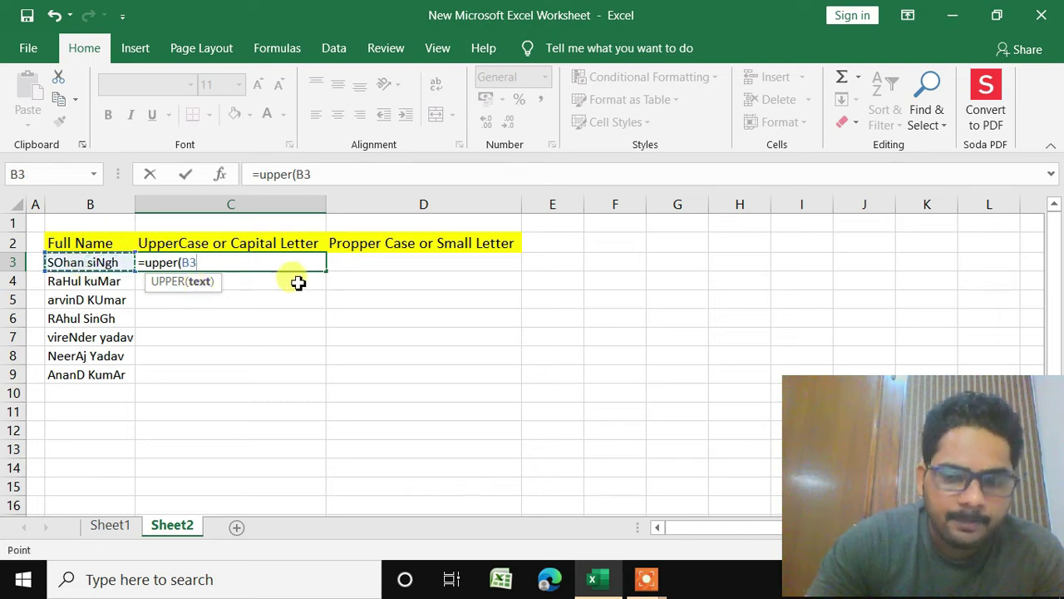
text())
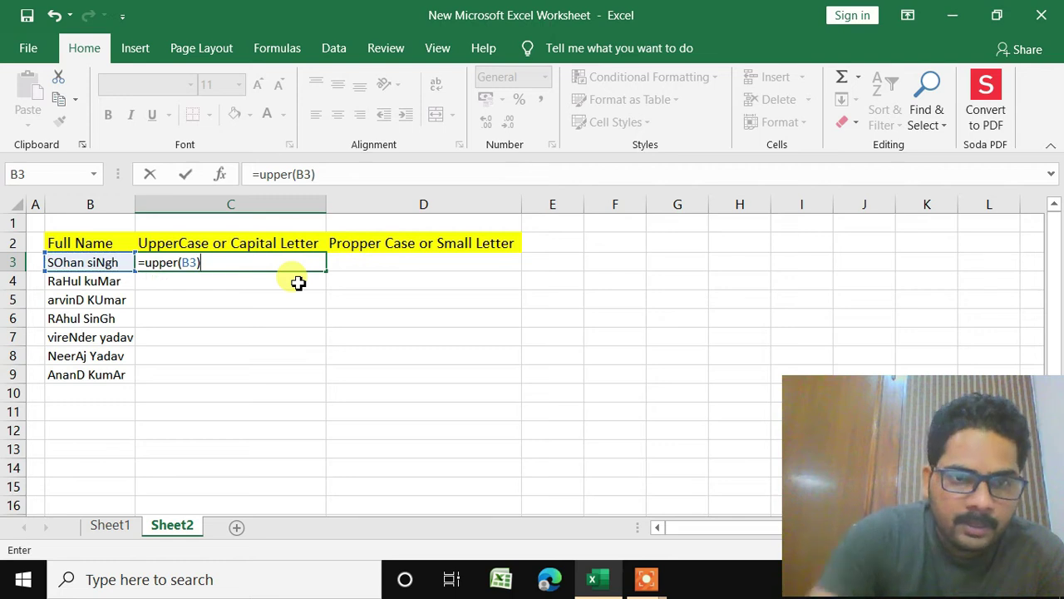
key(Return)
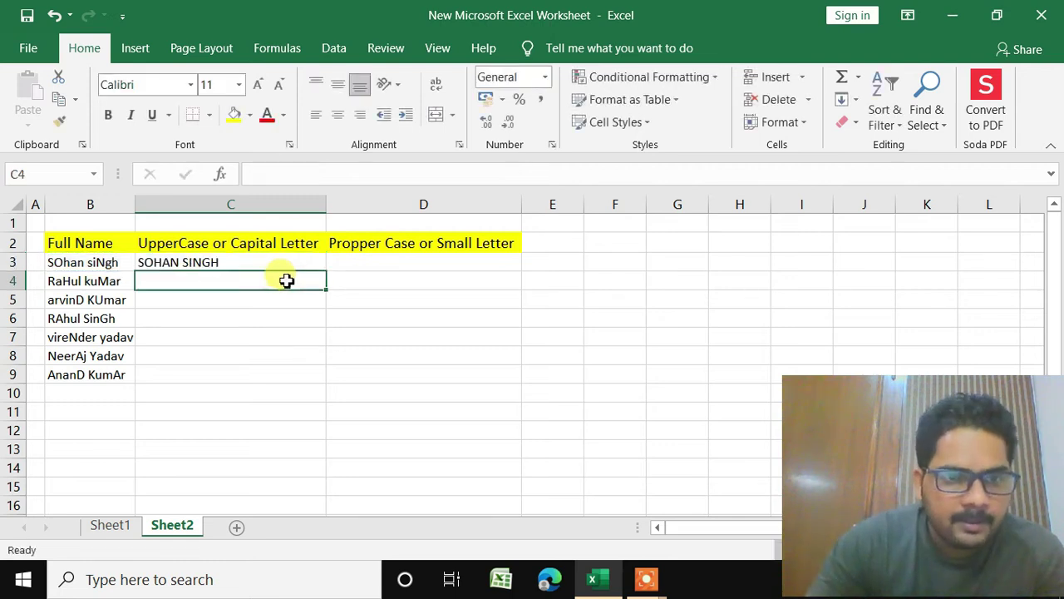
Step: Fill the UPPER formula from C3 down to C9 for the remaining full names
click(266, 264)
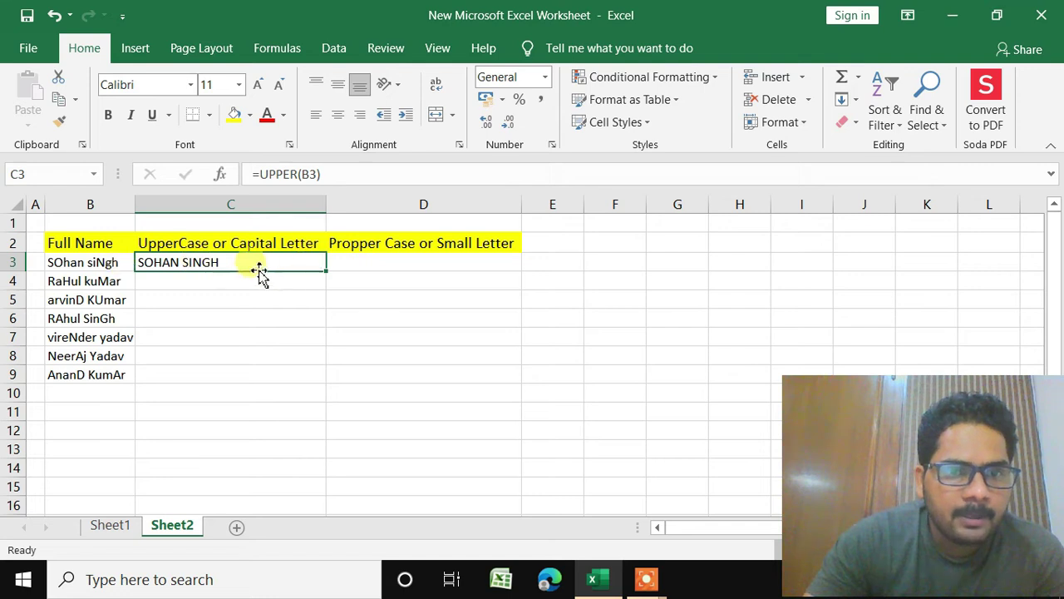
drag(327, 271, 310, 376)
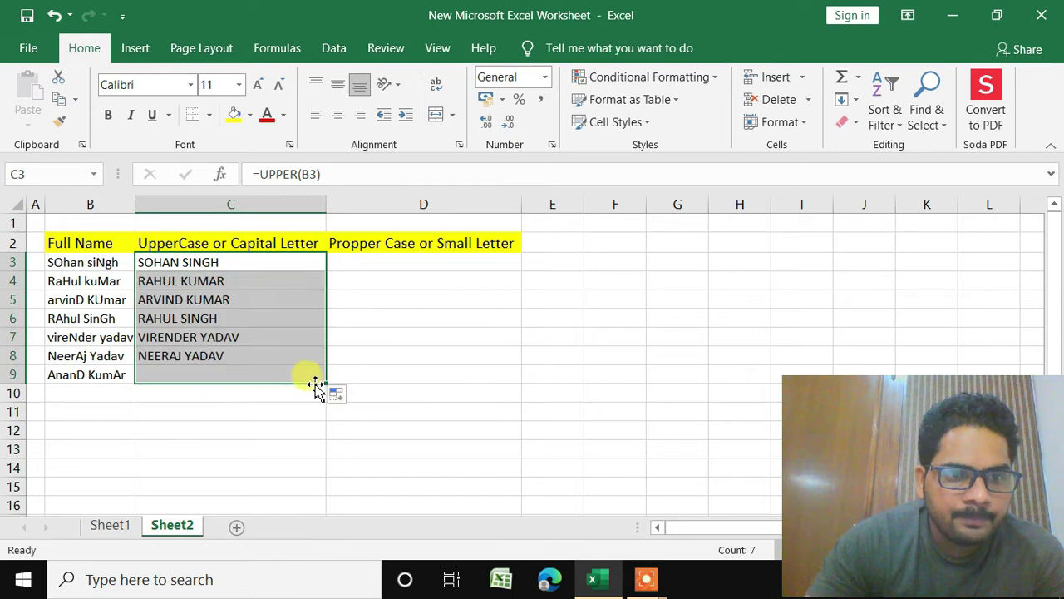
click(249, 356)
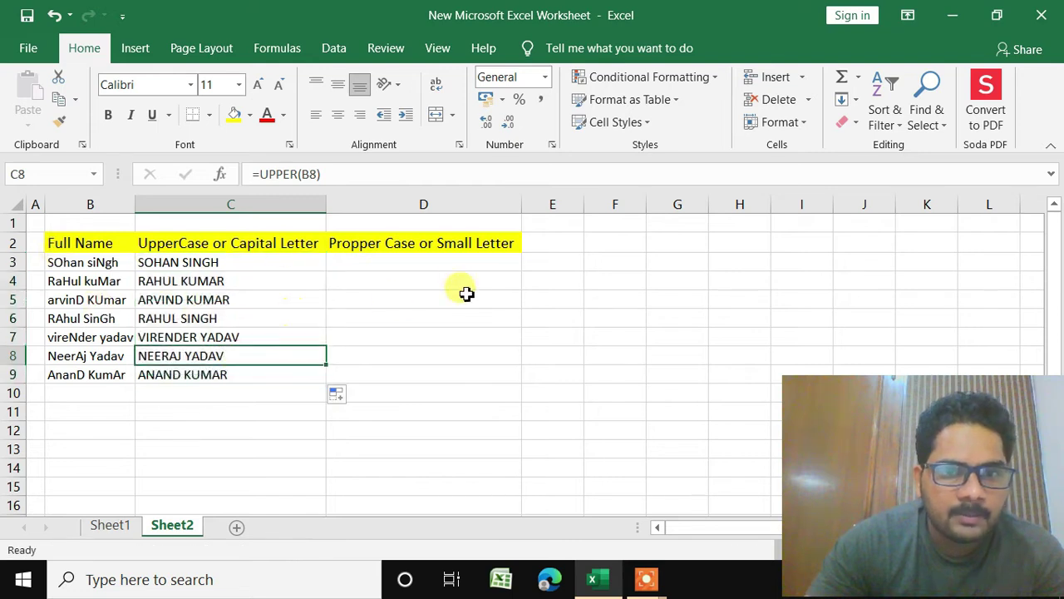
Step: Enter the formula =PROPER(B3) in cell D3 to convert the first full name to proper case
click(381, 262)
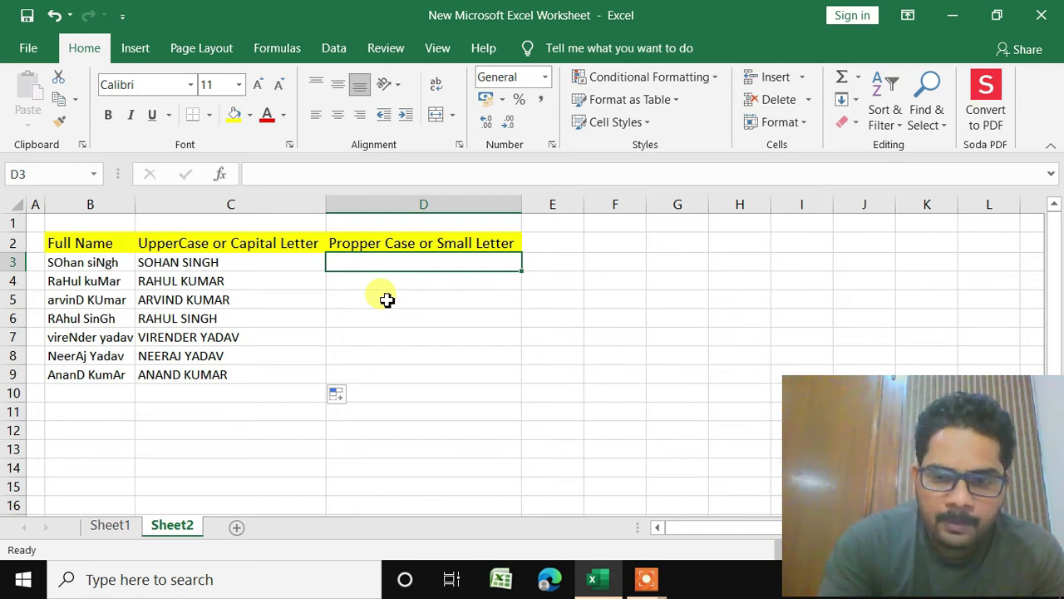
text(=prope)
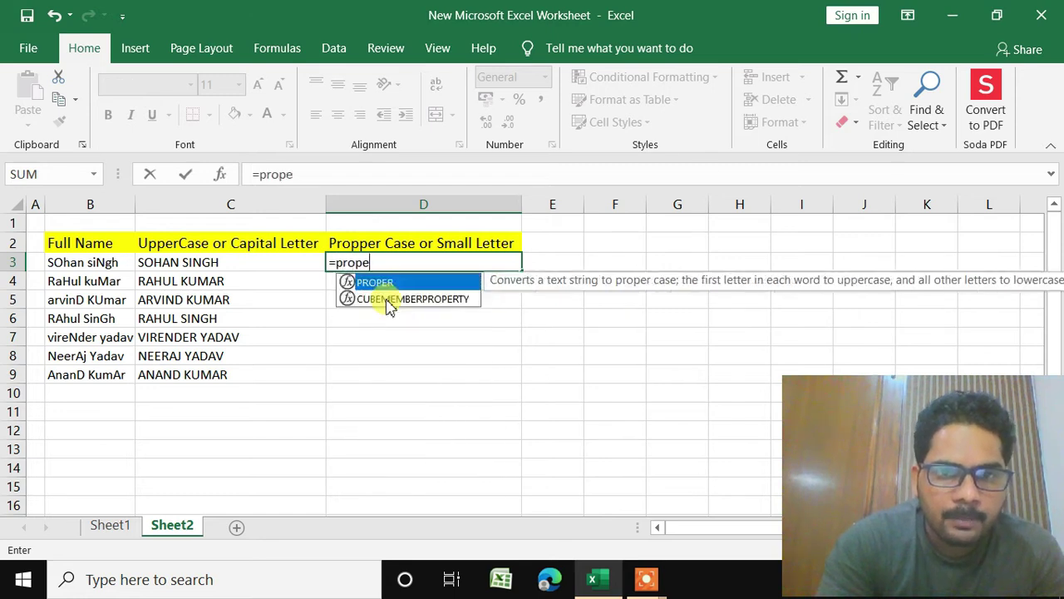
text(r()
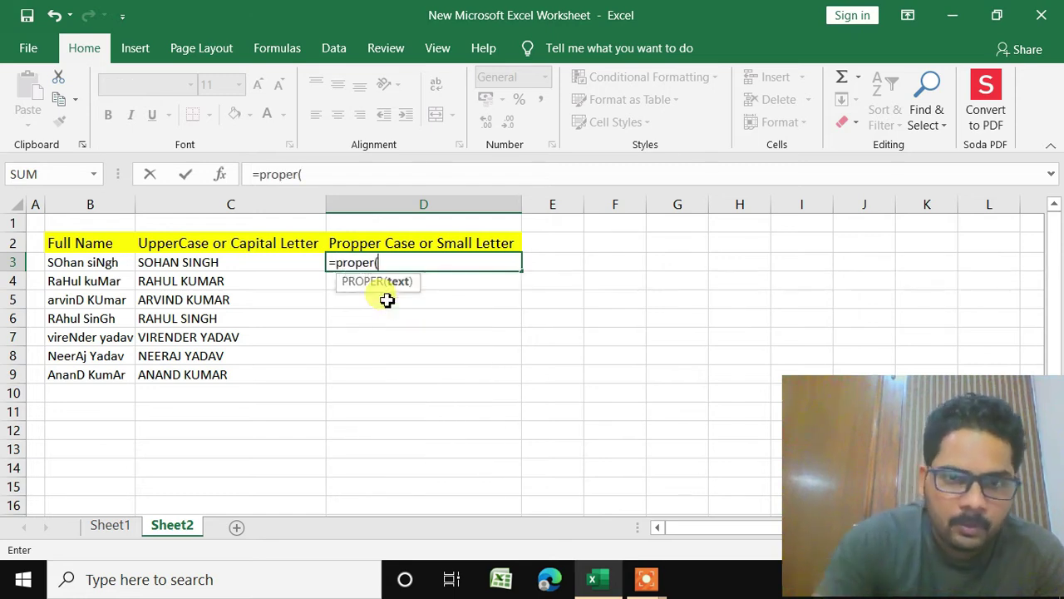
click(73, 264)
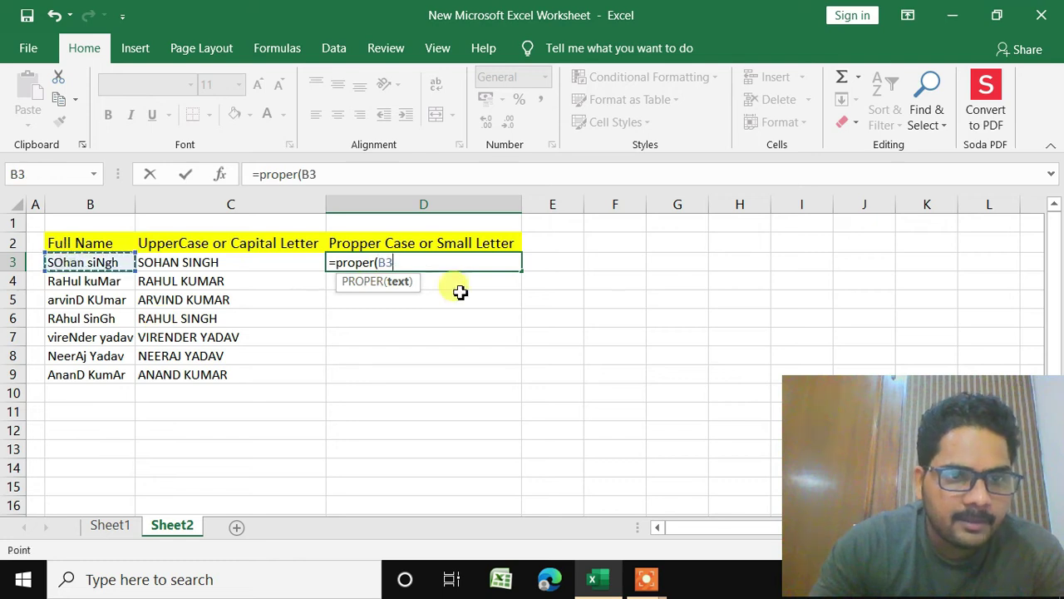
text())
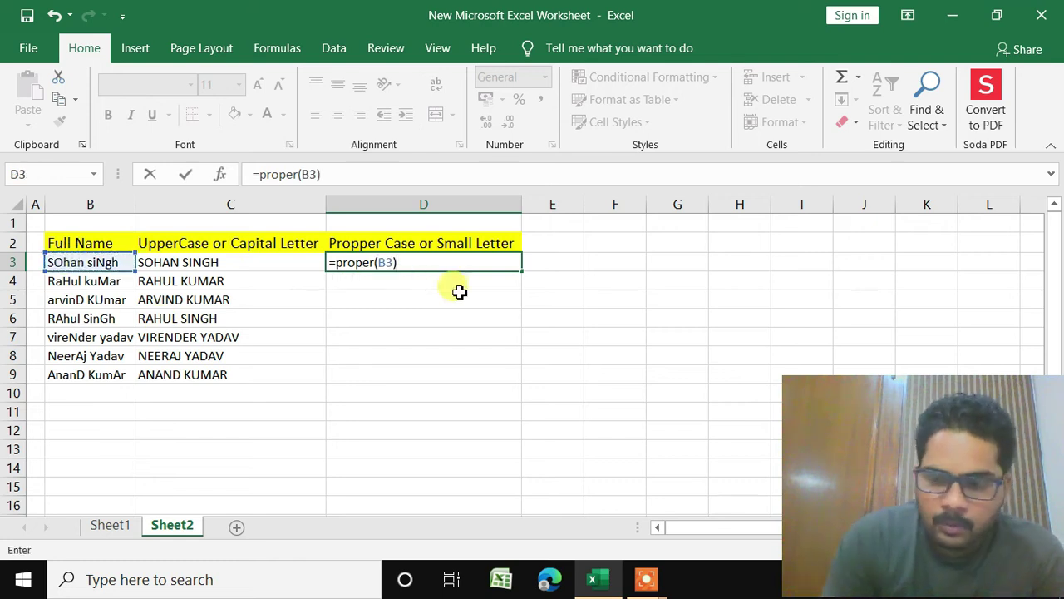
key(Return)
Step: Fill the PROPER formula from D3 down to D9 for the remaining full names
click(396, 263)
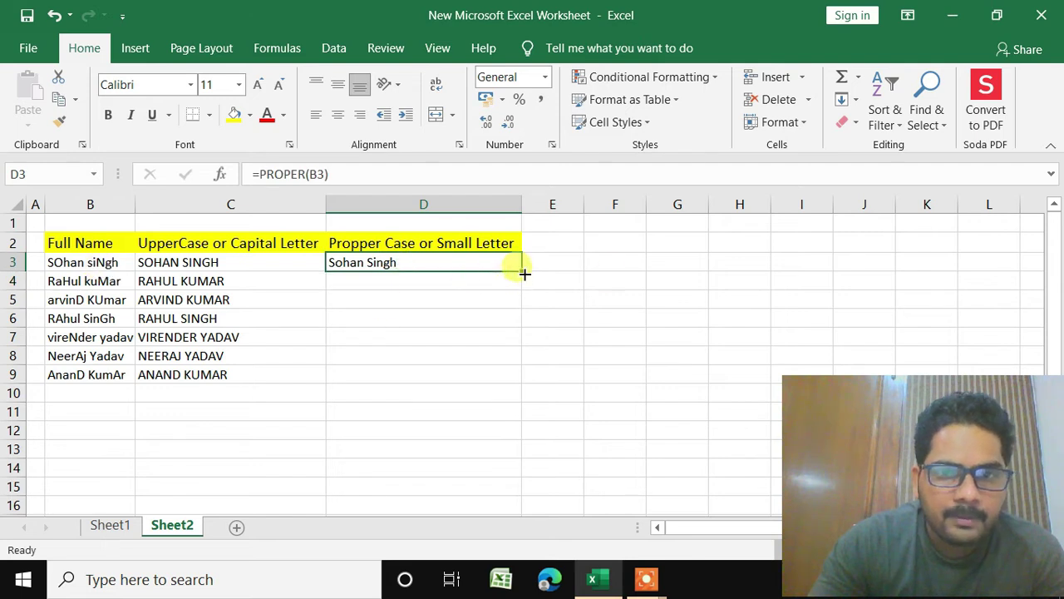
drag(525, 271, 504, 383)
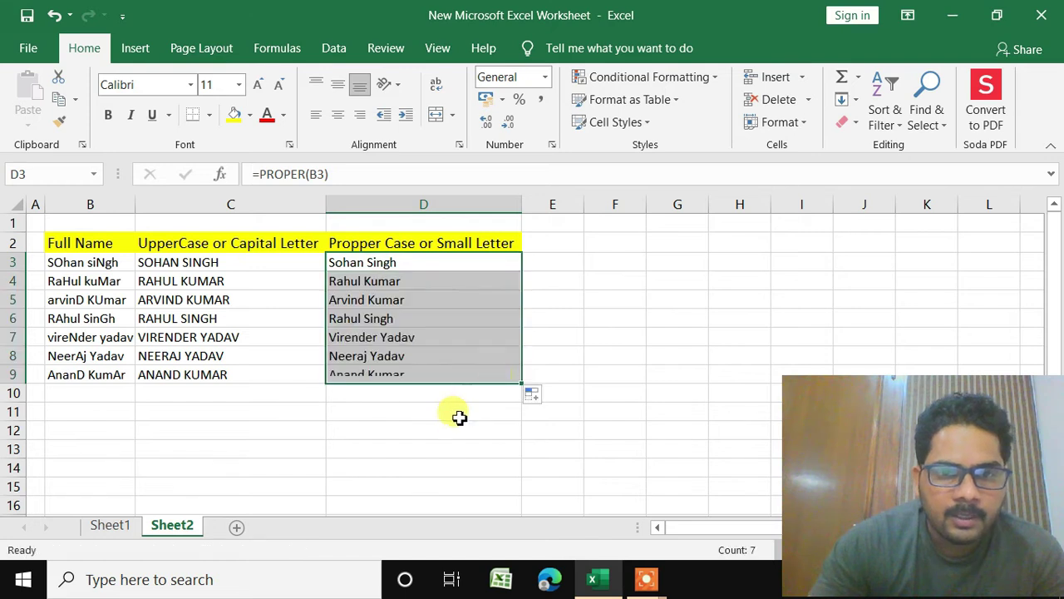
click(456, 416)
click(600, 324)
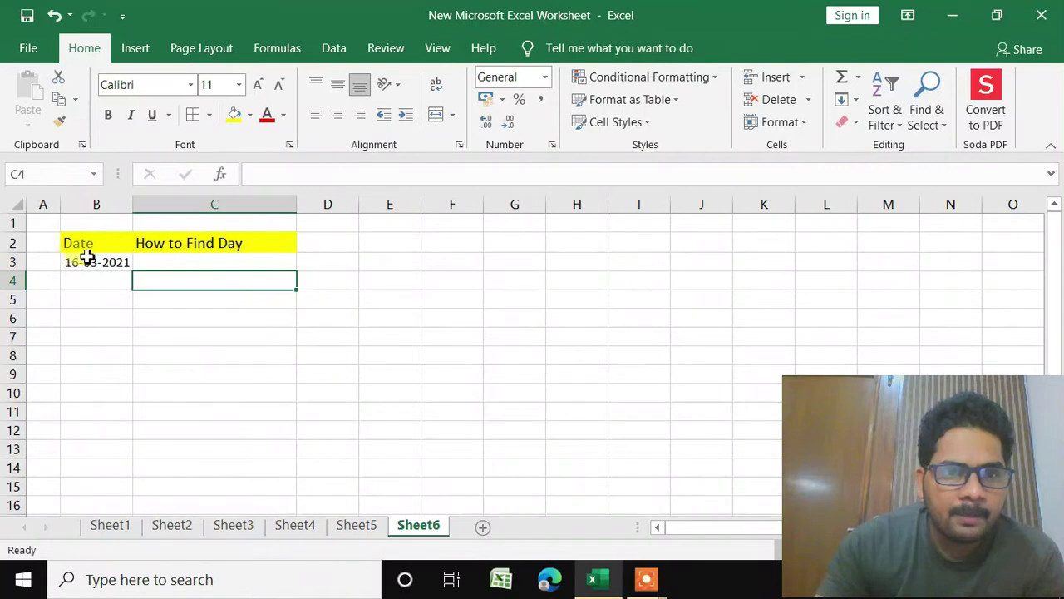
Step: Enter the formula =TEXT(B3,"DDDD") in cell C3 of Sheet6 to get the weekday name of the date in B3
click(87, 260)
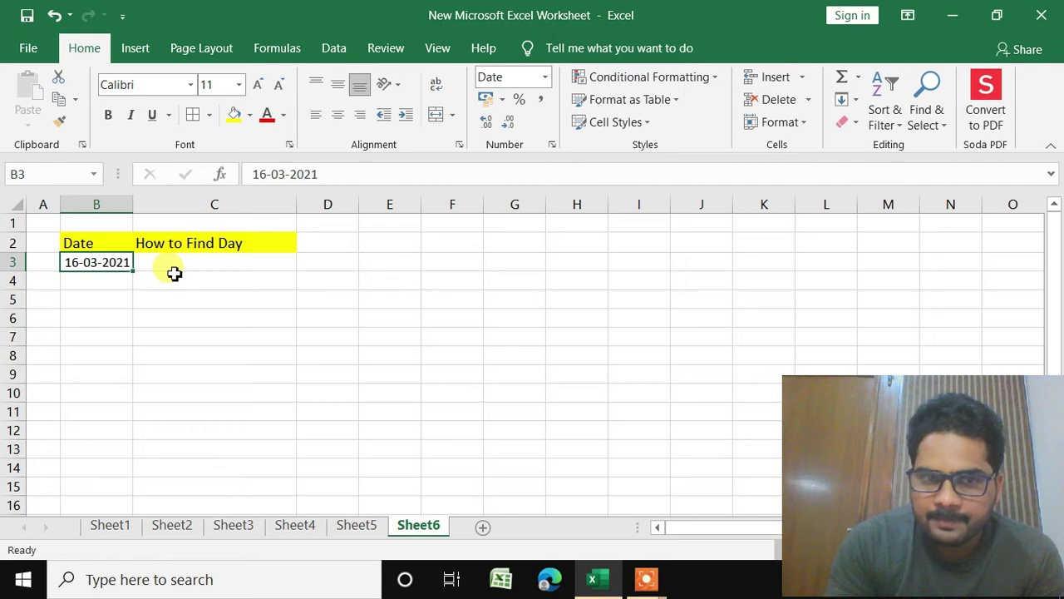
click(173, 269)
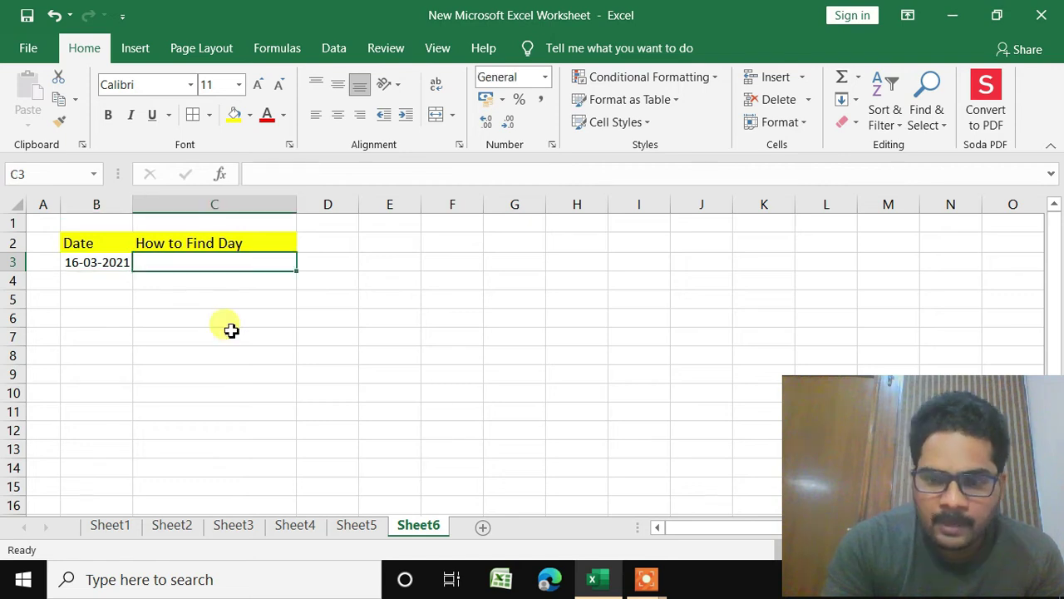
text(=)
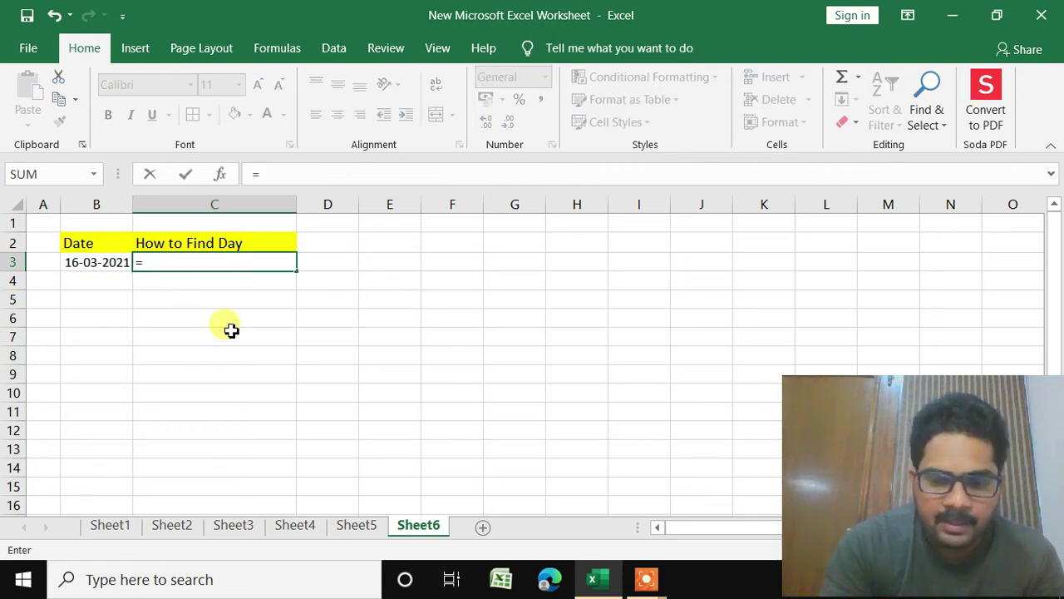
text(text)
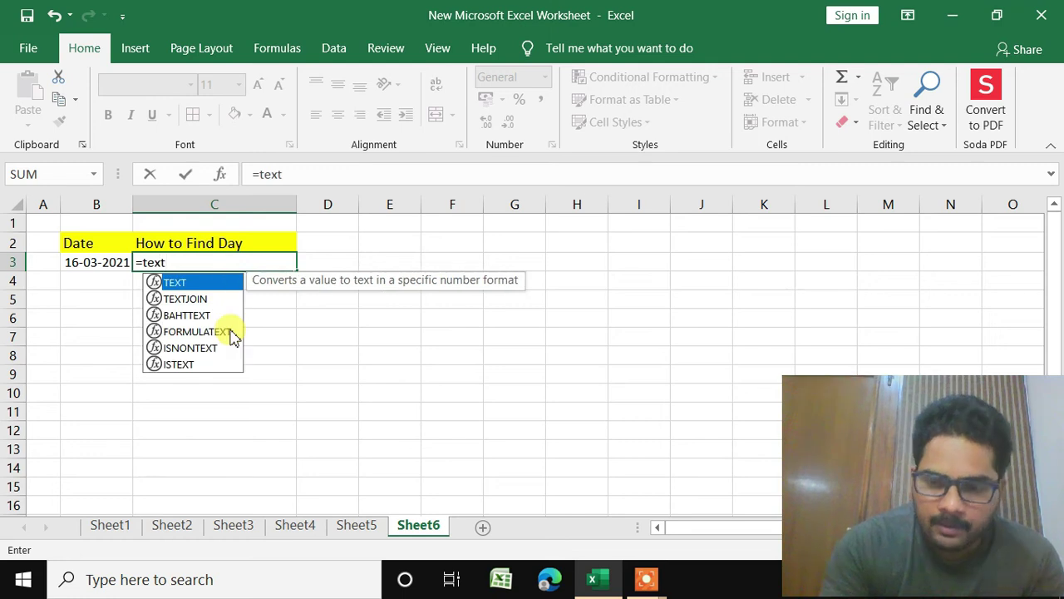
text(()
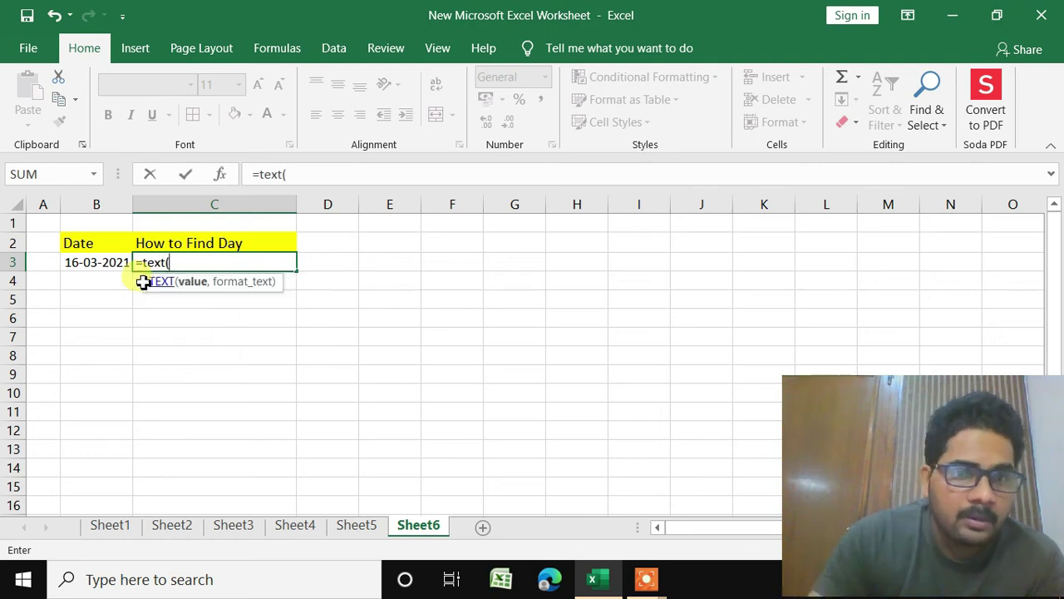
click(100, 265)
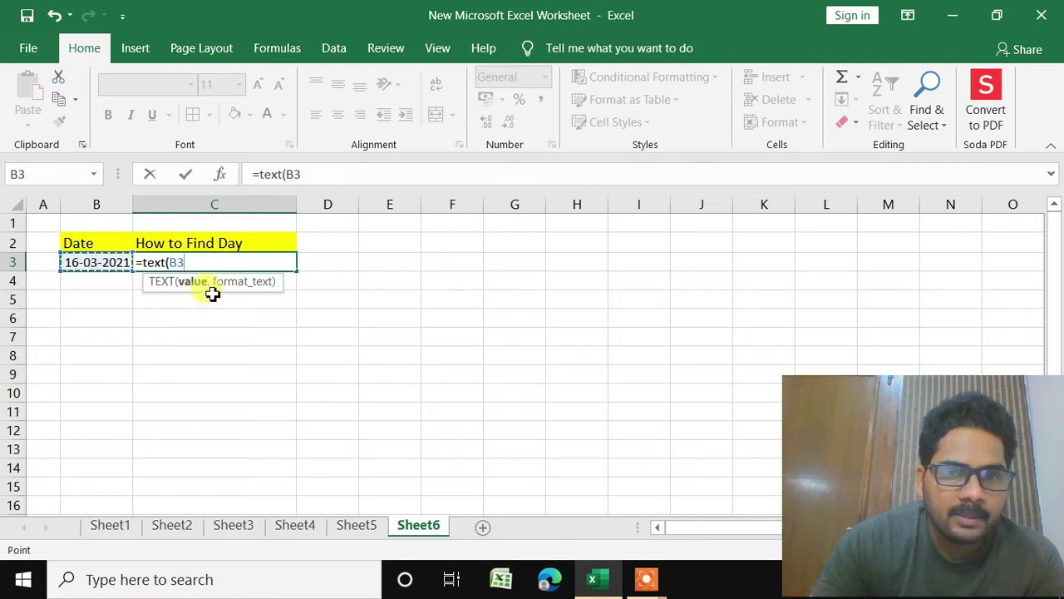
text(,)
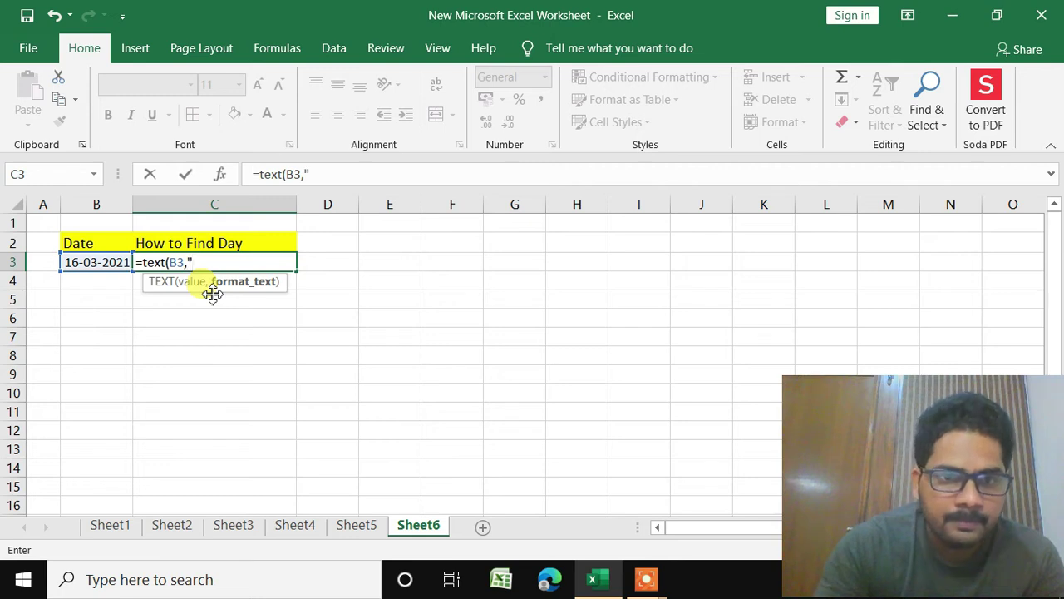
text("DDDD)
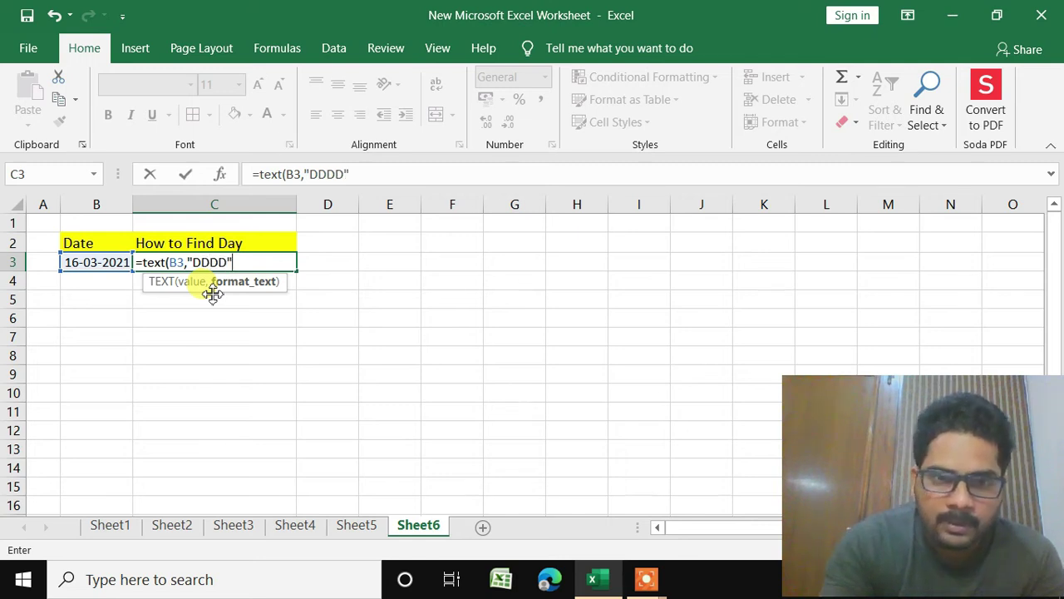
text())
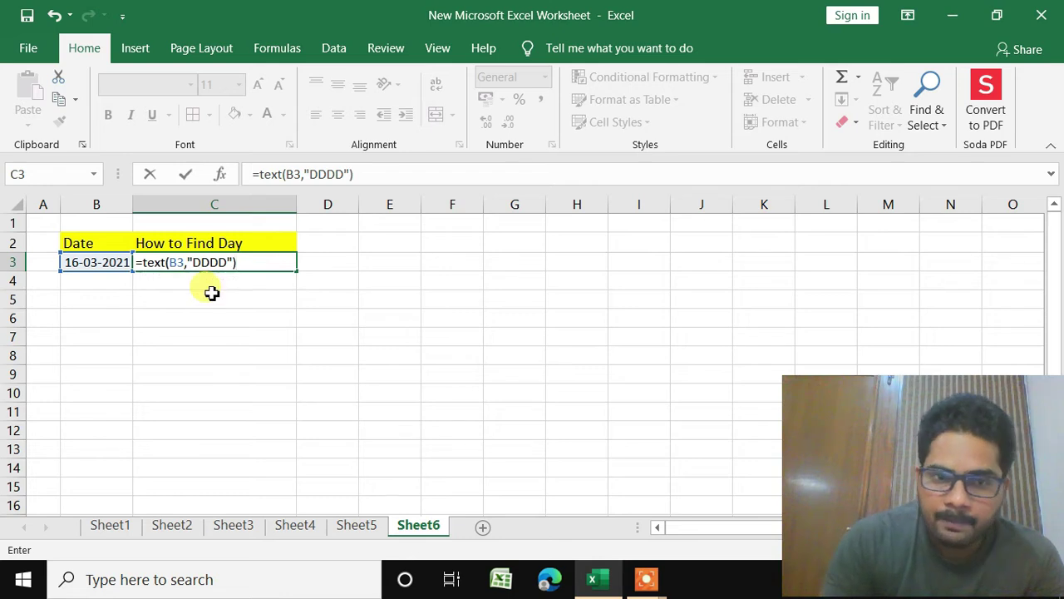
key(Return)
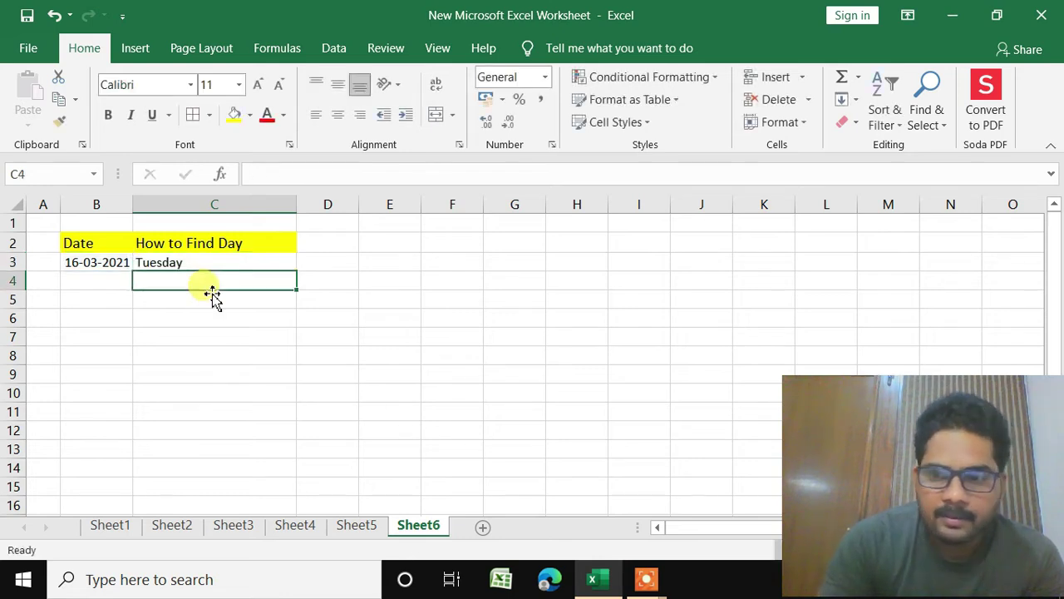
Step: Compare the TEXT formula's result in C3 with its source date in B3
click(209, 264)
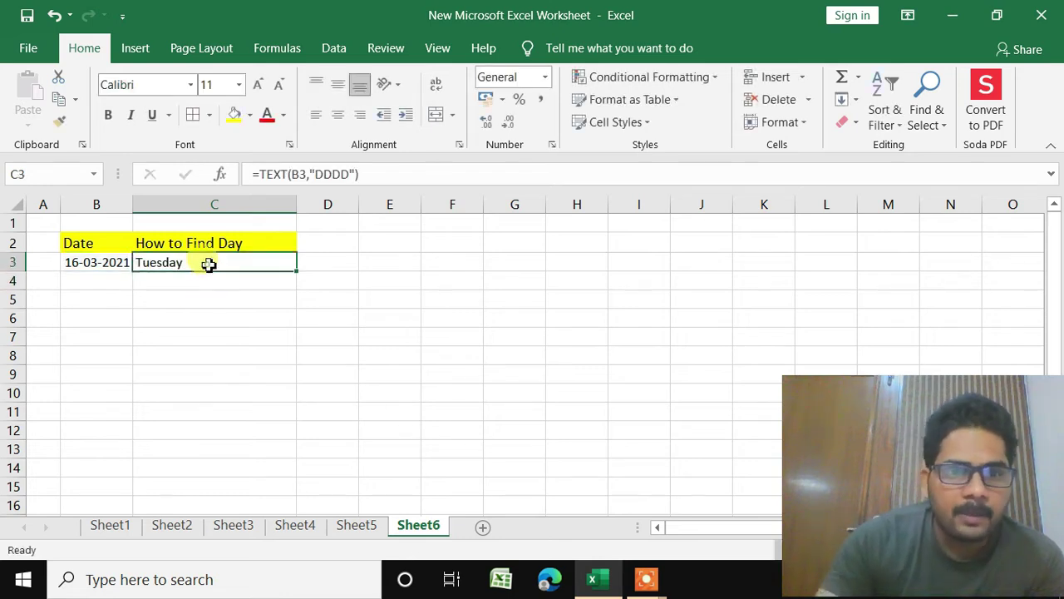
click(96, 263)
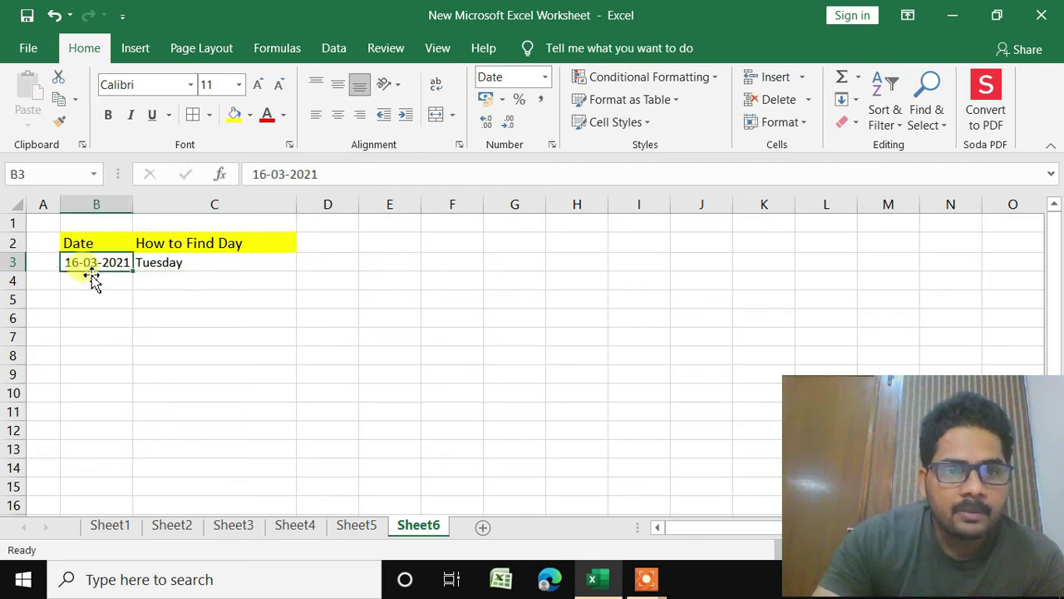
click(194, 262)
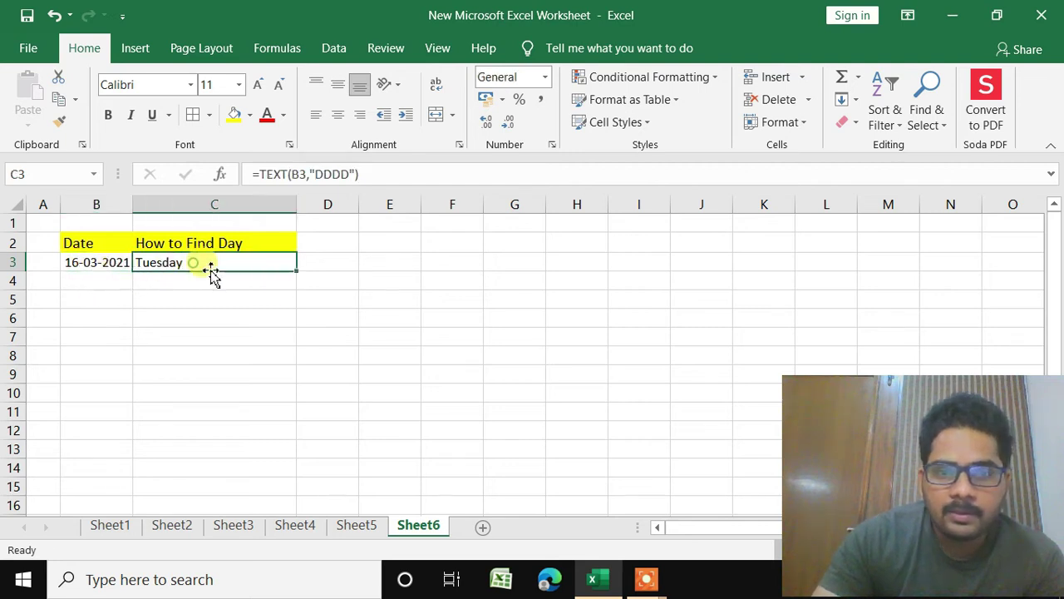
click(301, 303)
click(229, 328)
click(229, 263)
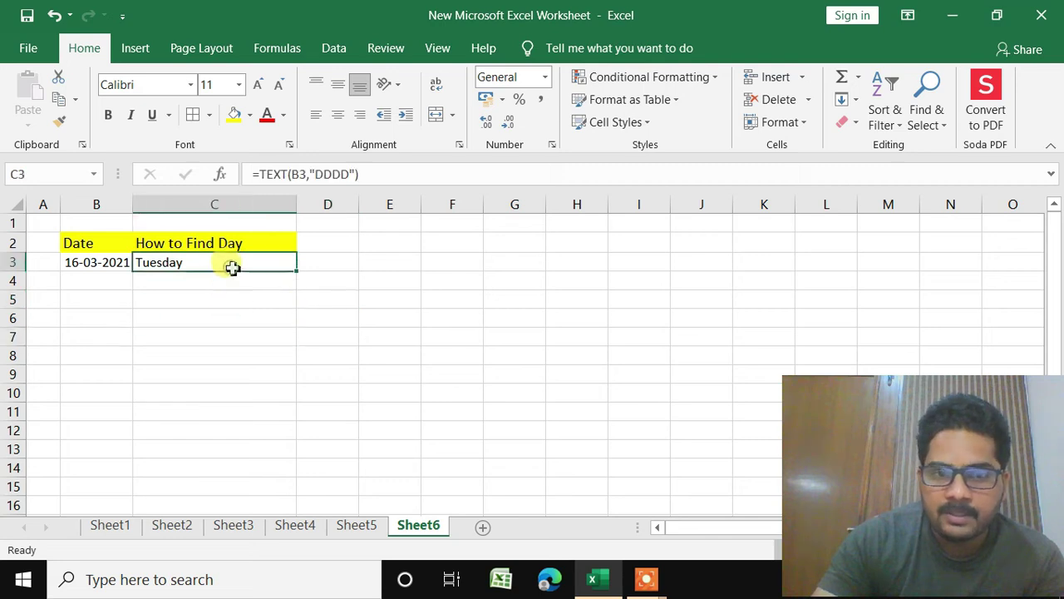
Step: Enter the date 17-03-2021 in cell B4 and fill the date series down to B14
click(100, 281)
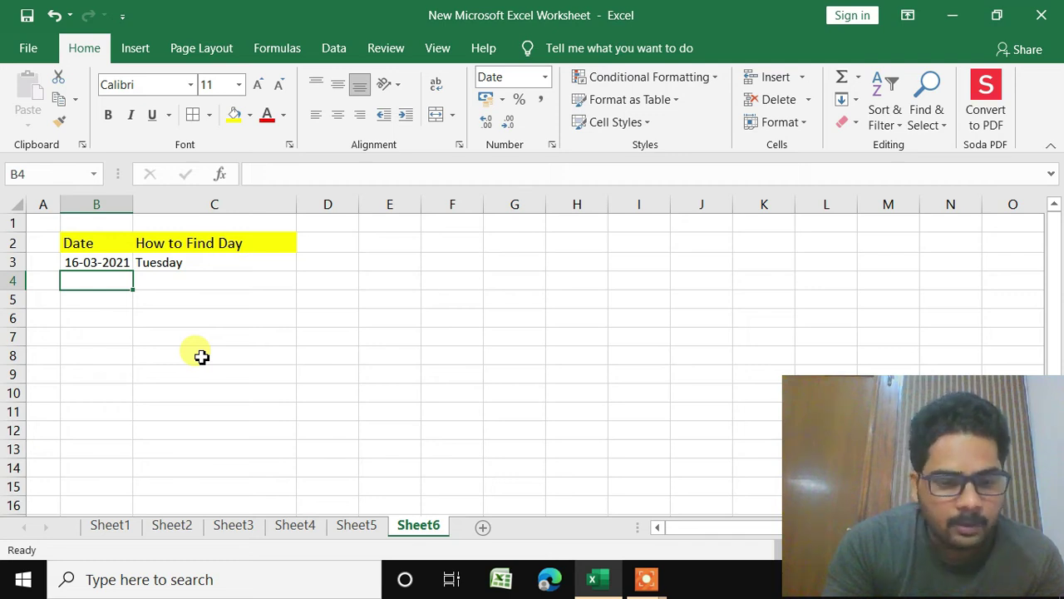
text(17-03-2021)
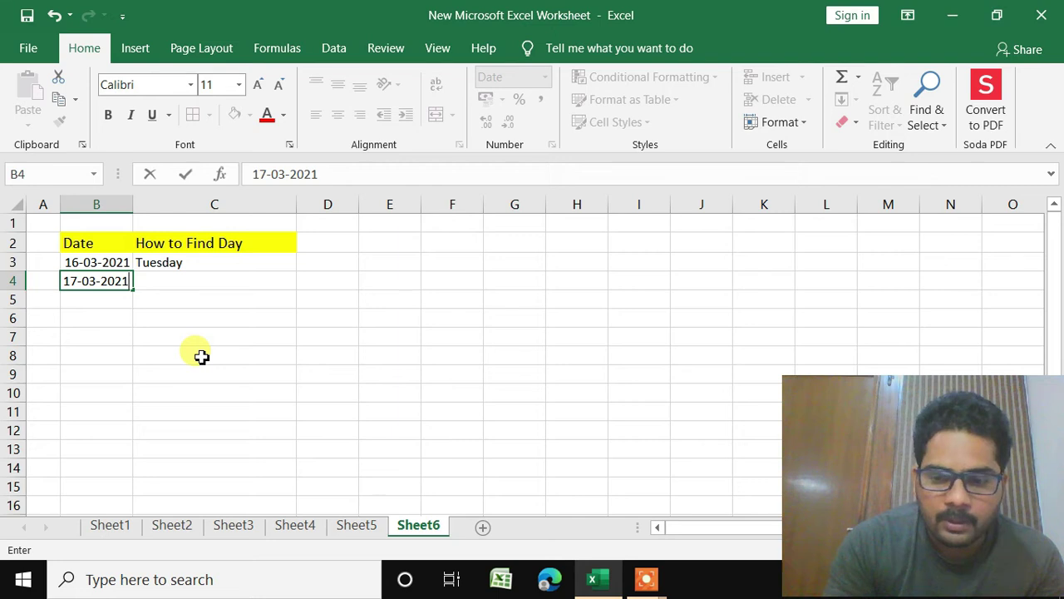
key(Return)
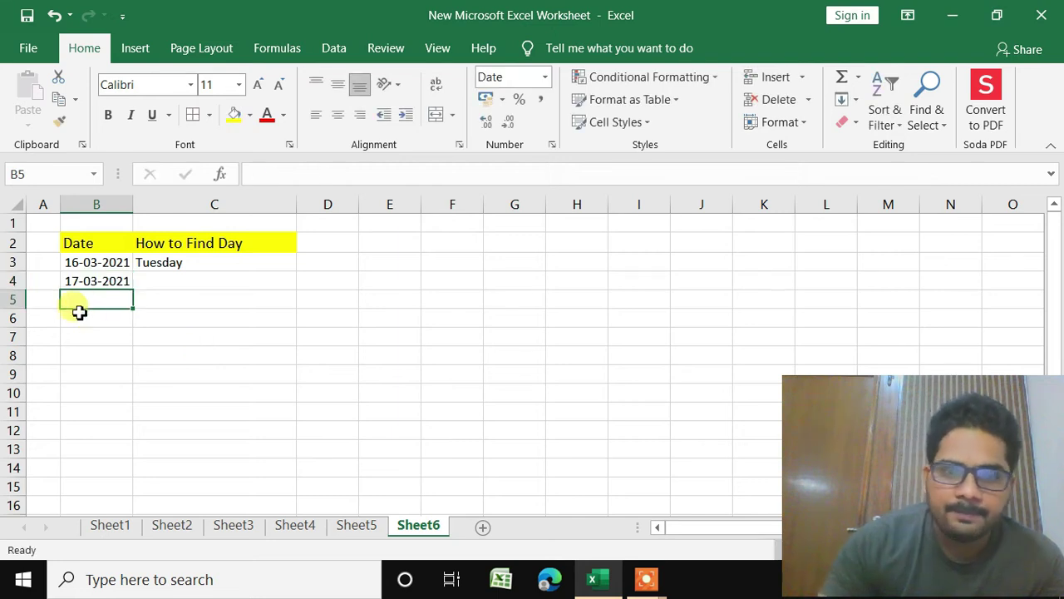
click(103, 281)
drag(134, 292, 133, 474)
click(209, 409)
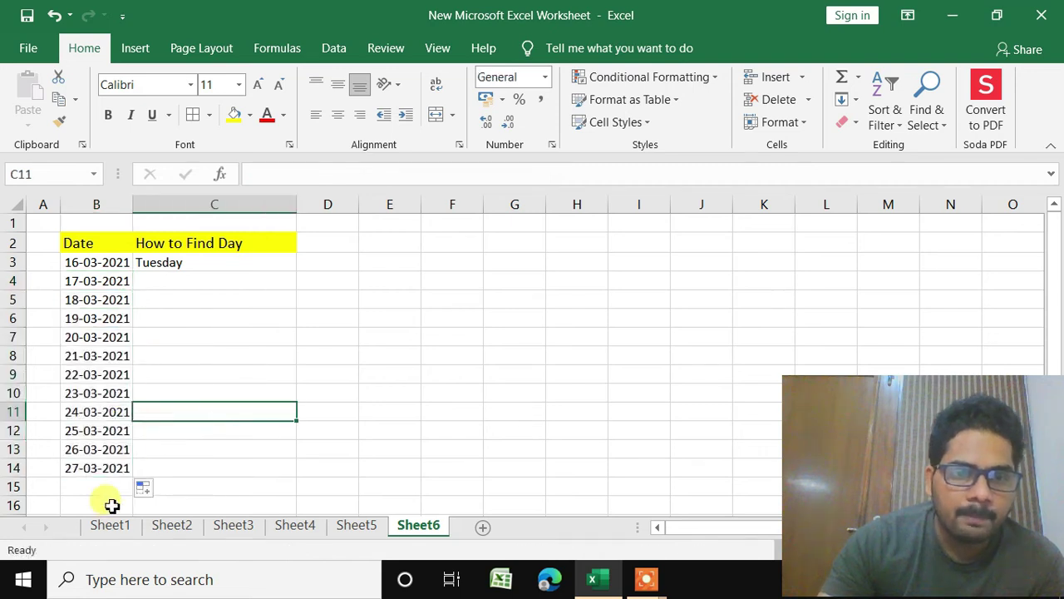
Step: Fill the TEXT weekday formula from C3 down to C14 for the remaining dates
click(250, 352)
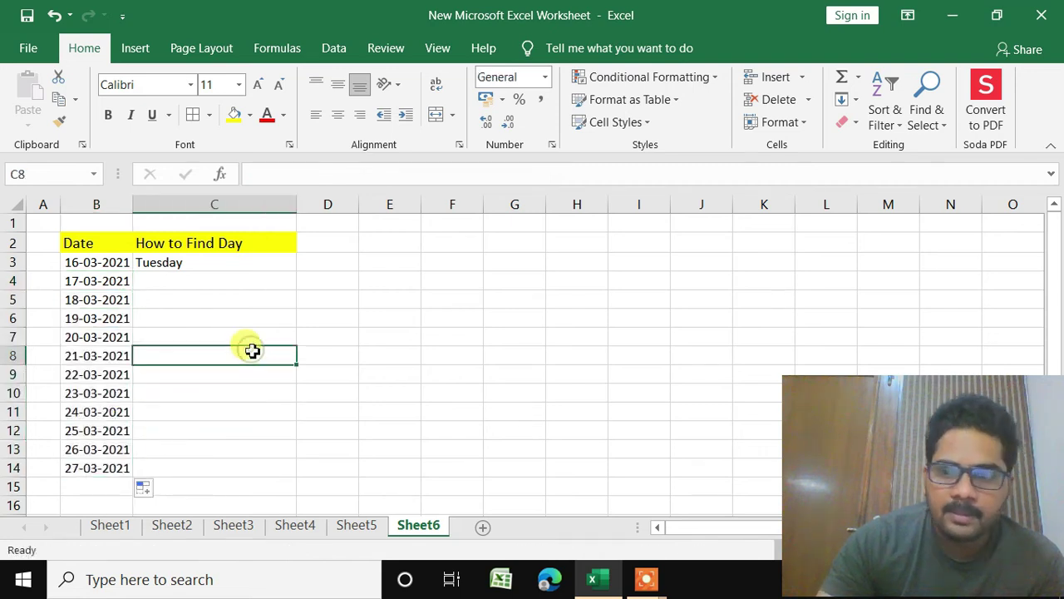
click(215, 283)
click(218, 264)
drag(300, 274, 272, 480)
click(328, 392)
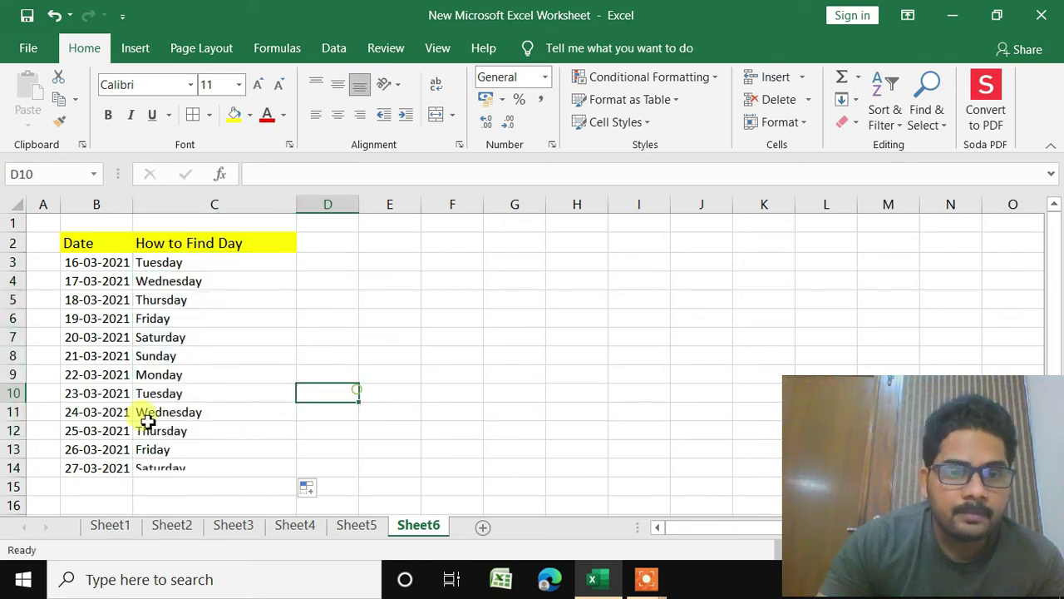
Step: Compare the weekday names in column C with their dates in column B, around rows 8 to 12
click(232, 355)
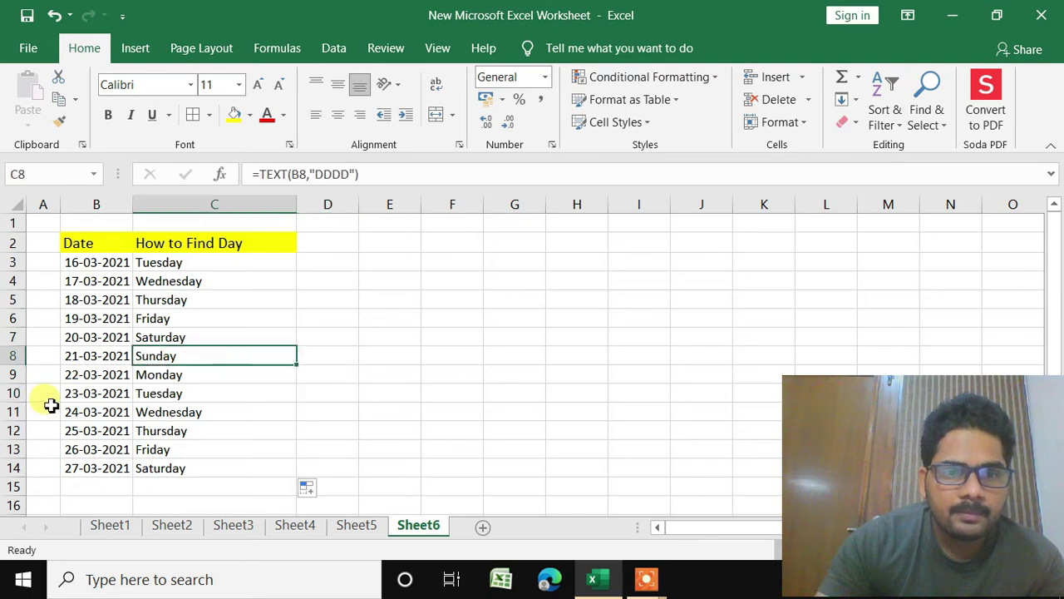
click(87, 375)
click(193, 387)
click(108, 415)
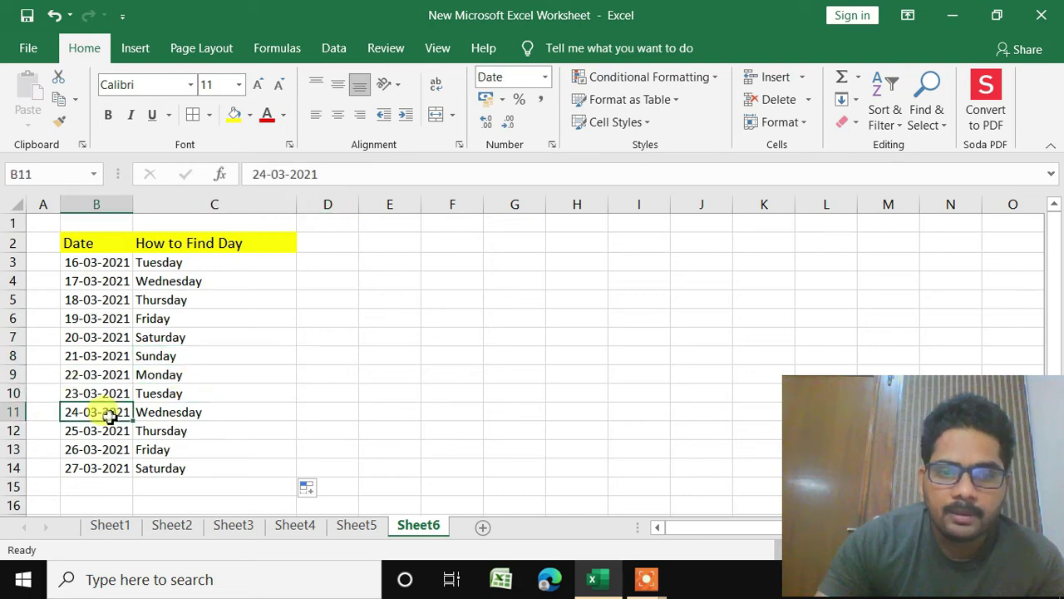
click(207, 416)
click(204, 430)
click(98, 374)
click(231, 373)
click(111, 373)
click(227, 377)
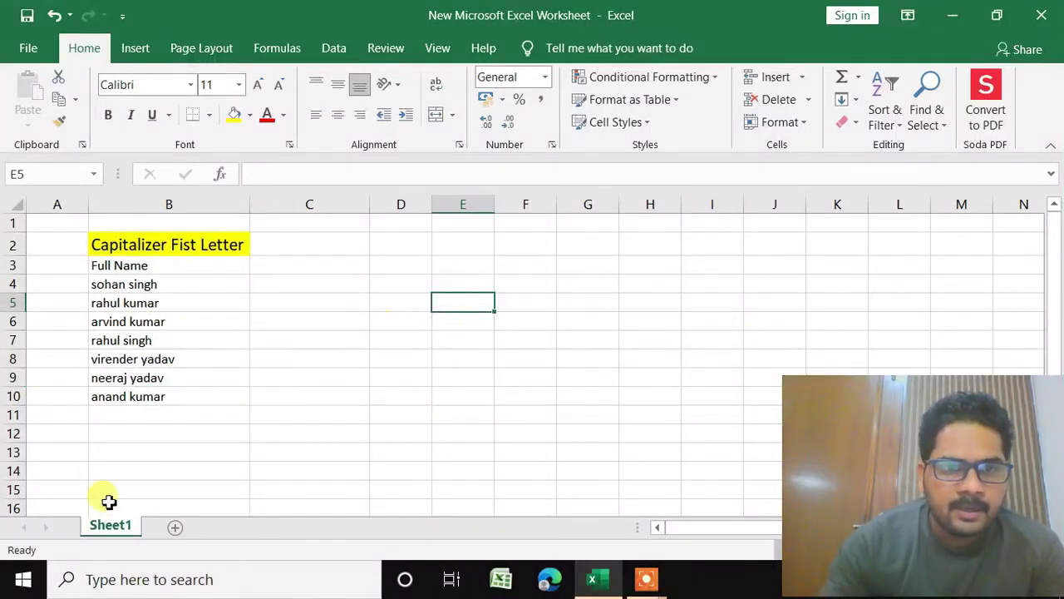
Step: Select cell C4 beside the first lowercase full name under the Capitalizer Fist Letter heading
click(189, 287)
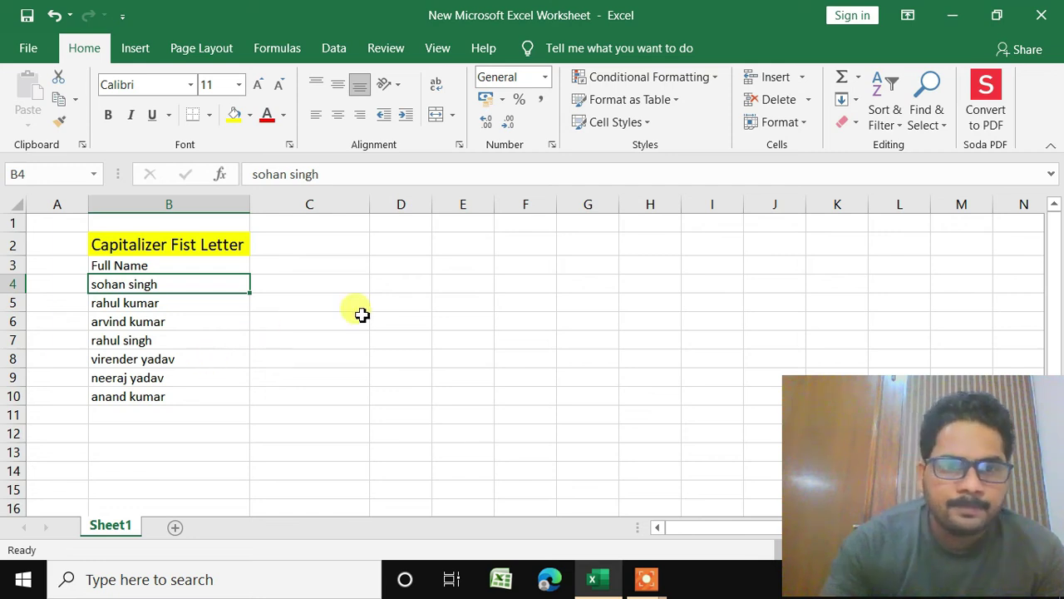
click(325, 296)
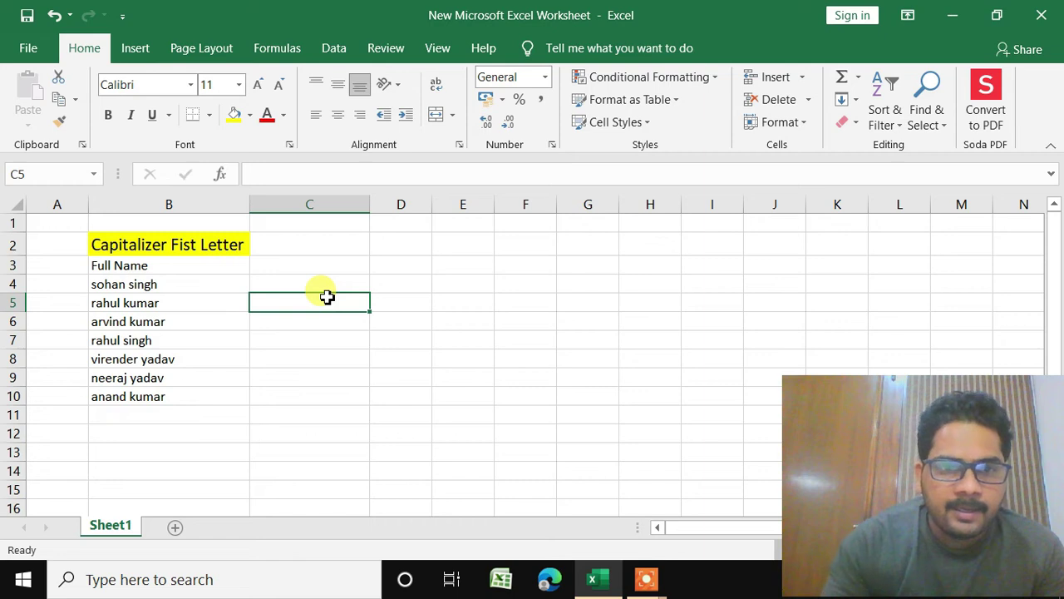
click(308, 280)
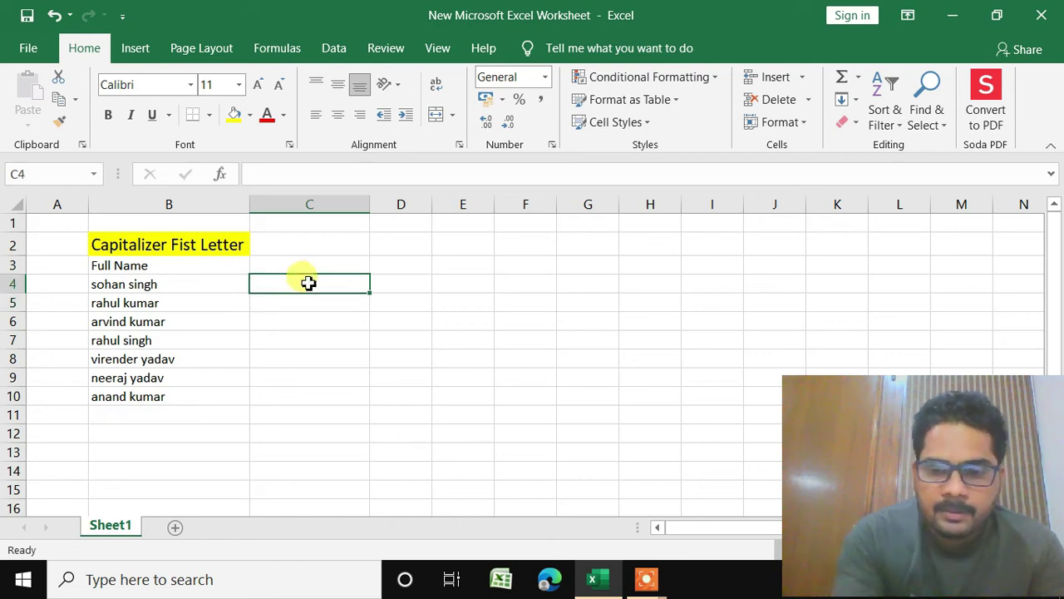
text(=)
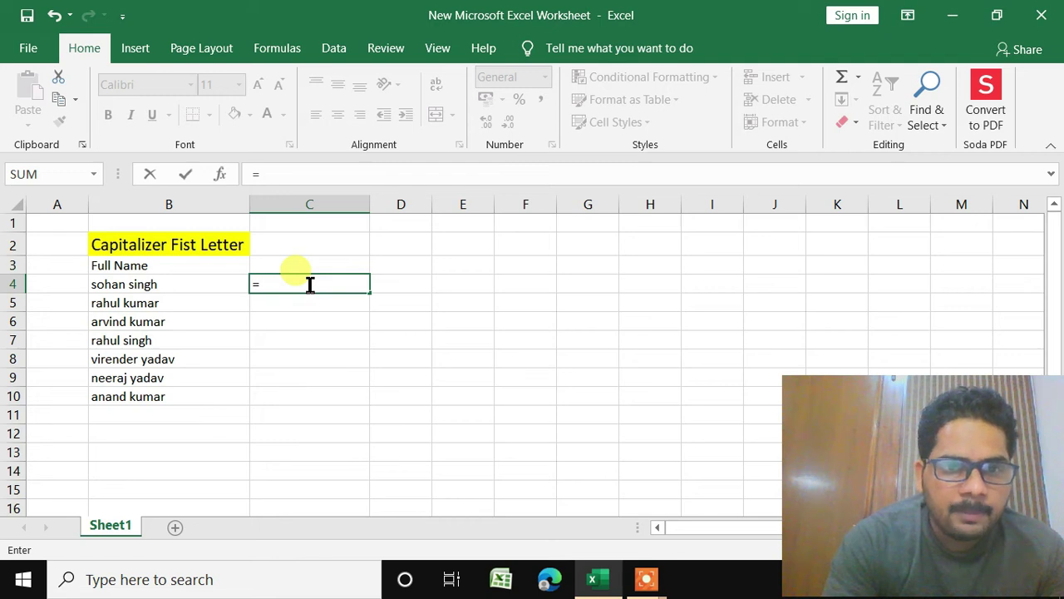
text(upp)
key(BackSpace)
key(BackSpace)
key(BackSpace)
key(BackSpace)
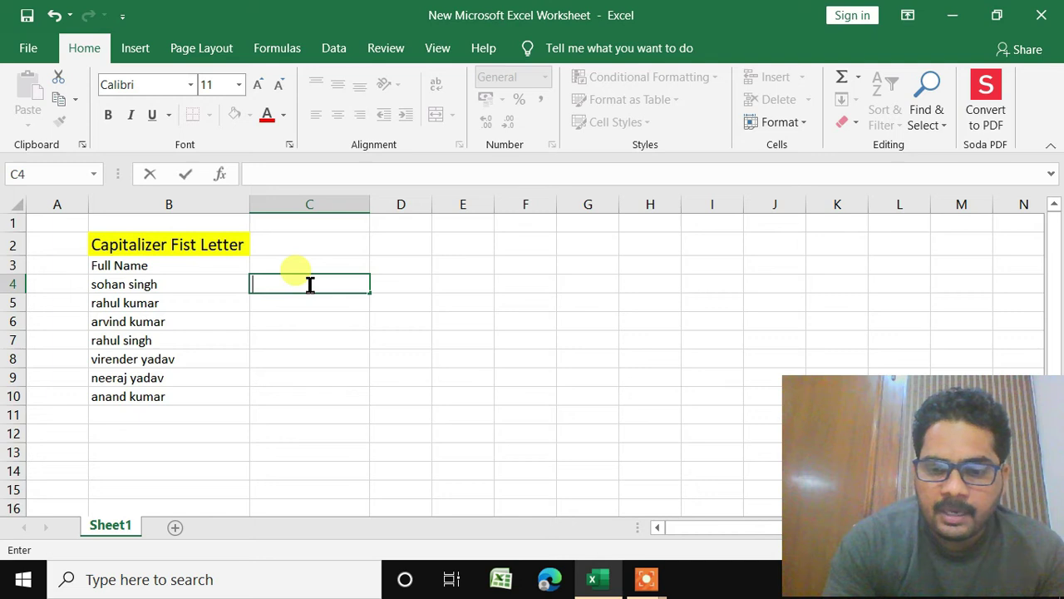
Step: Enter the formula =PROPER(B4) in cell C4 to capitalize the first letters of the first full name
text(=)
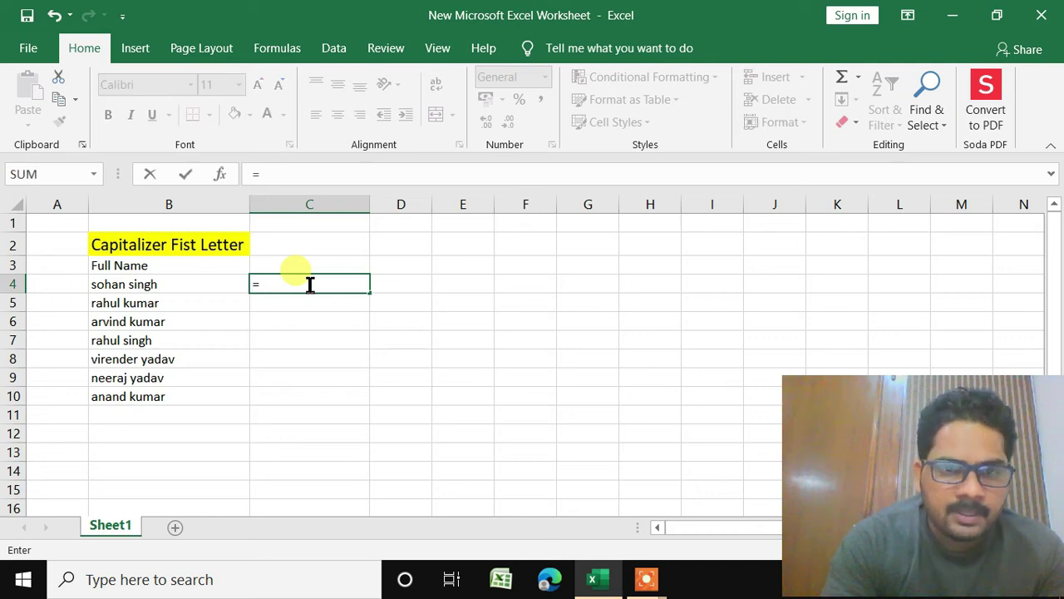
text(pro)
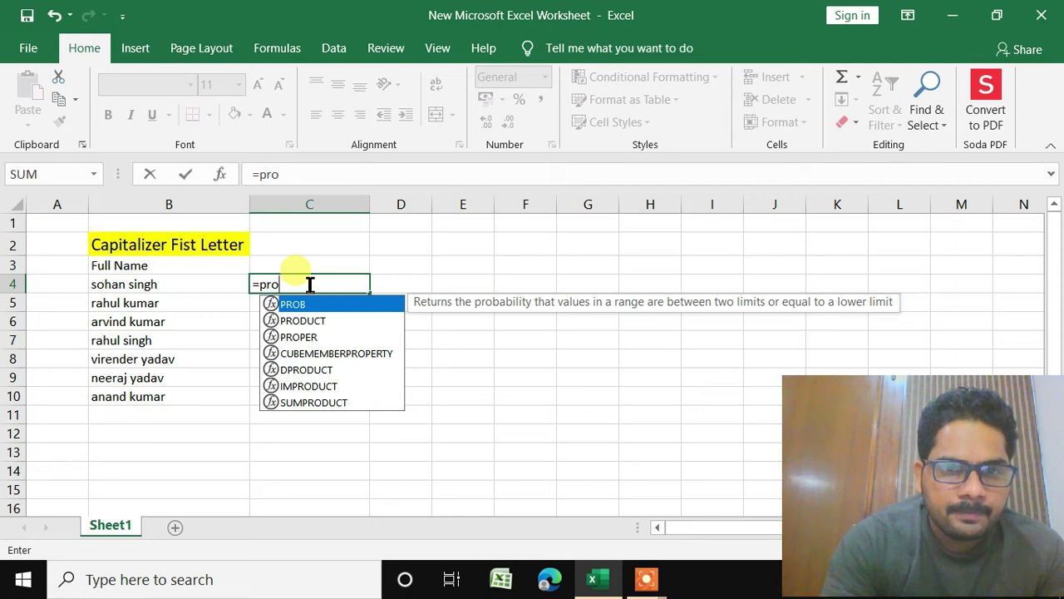
text(per)
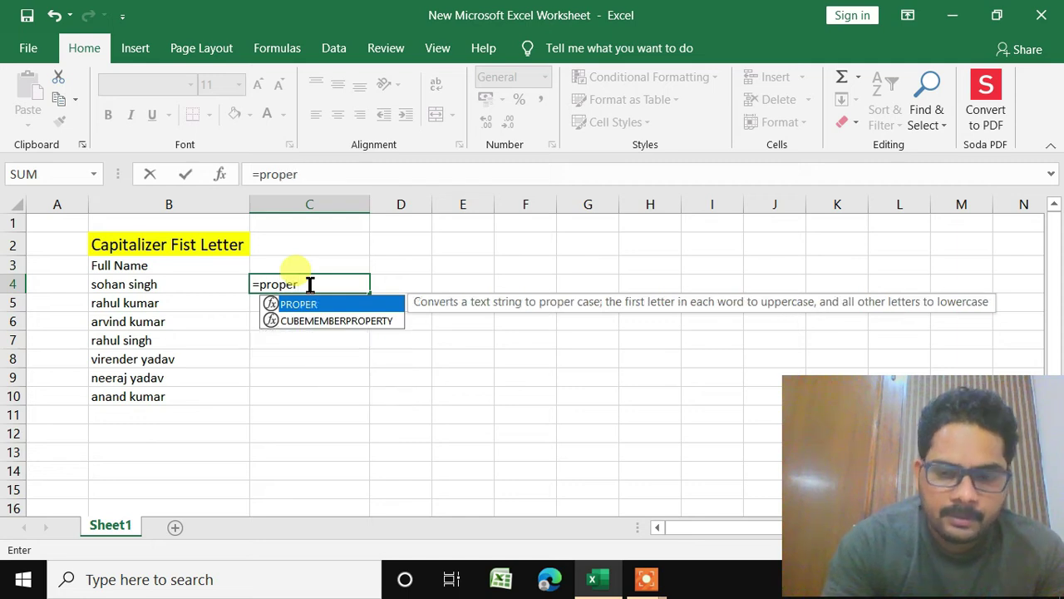
text(()
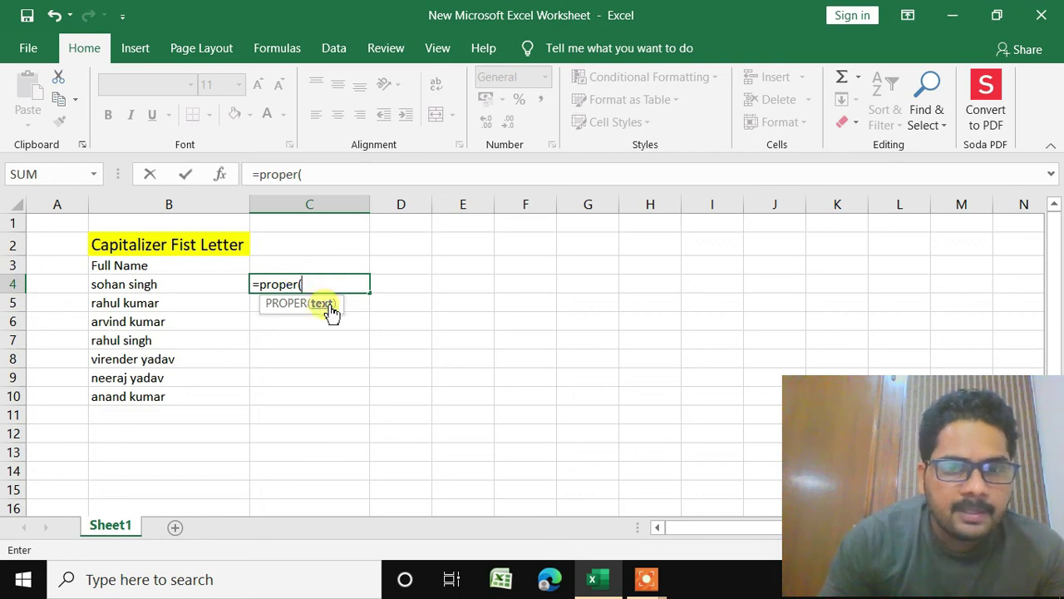
click(169, 287)
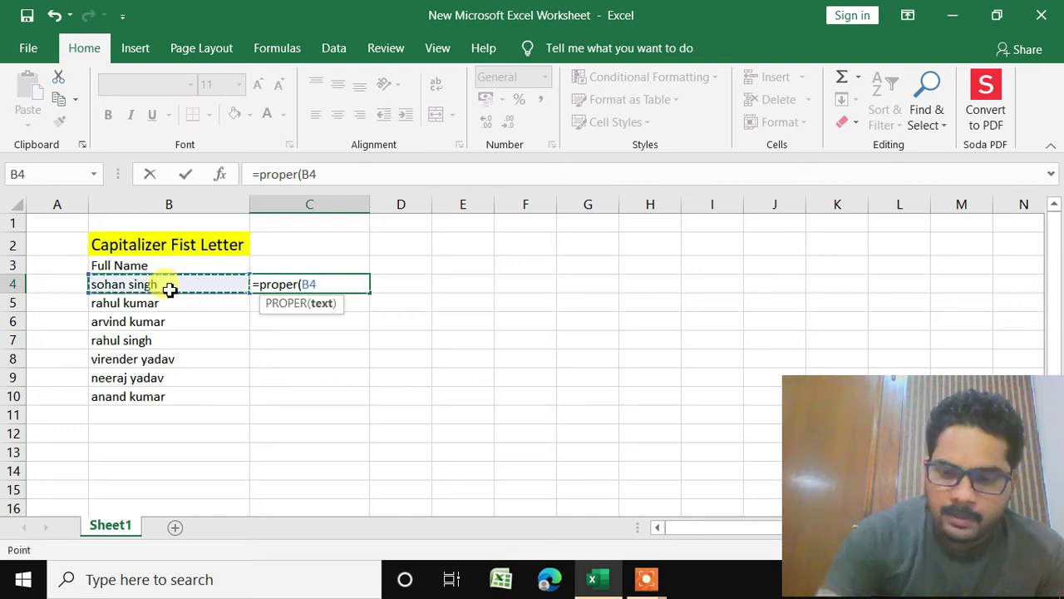
text())
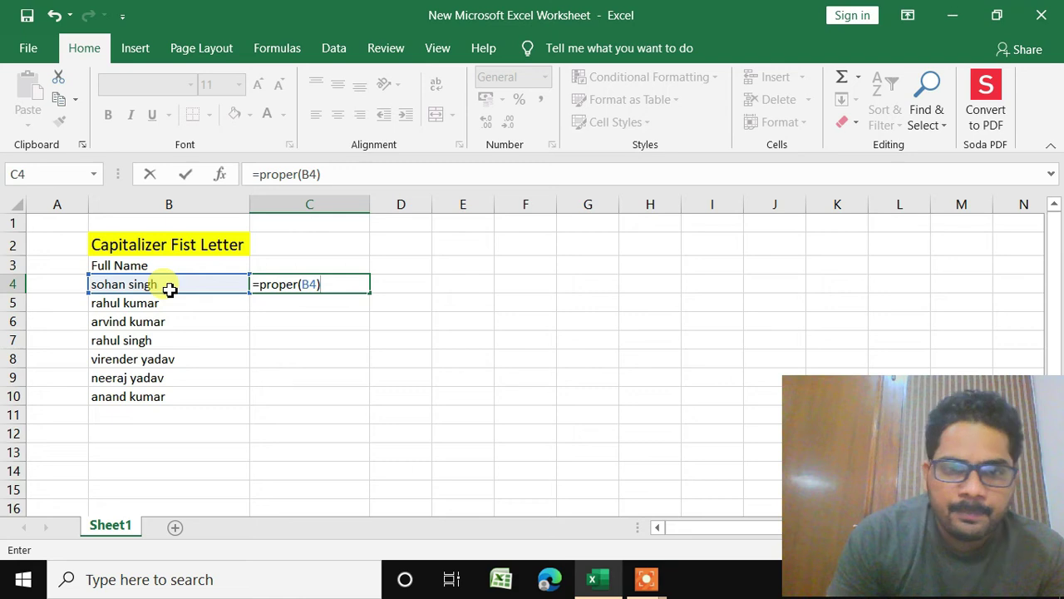
key(Return)
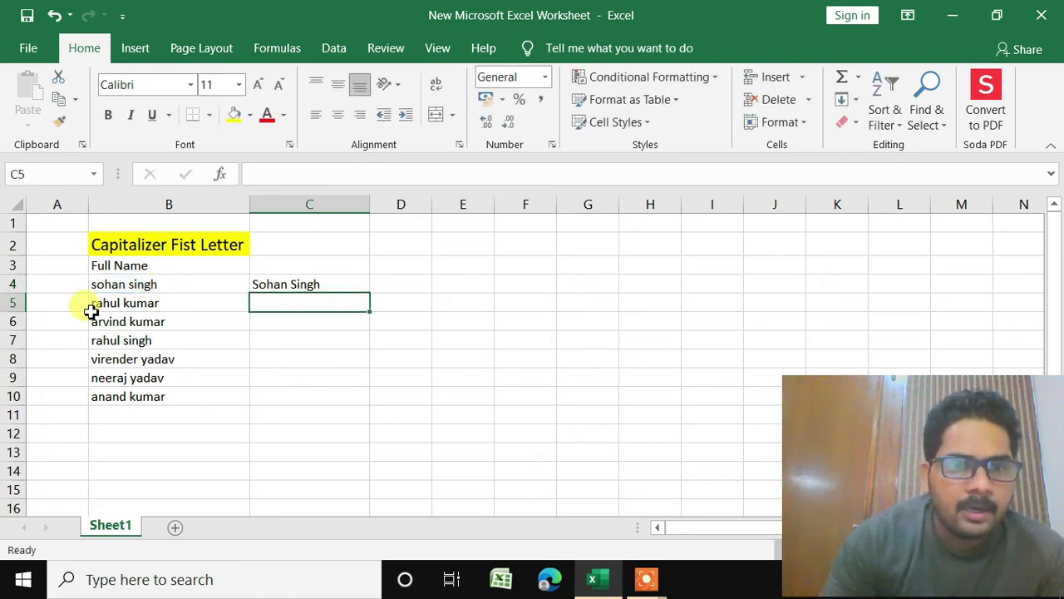
Step: Fill the PROPER formula from C4 down to C10 for the remaining full names
click(288, 283)
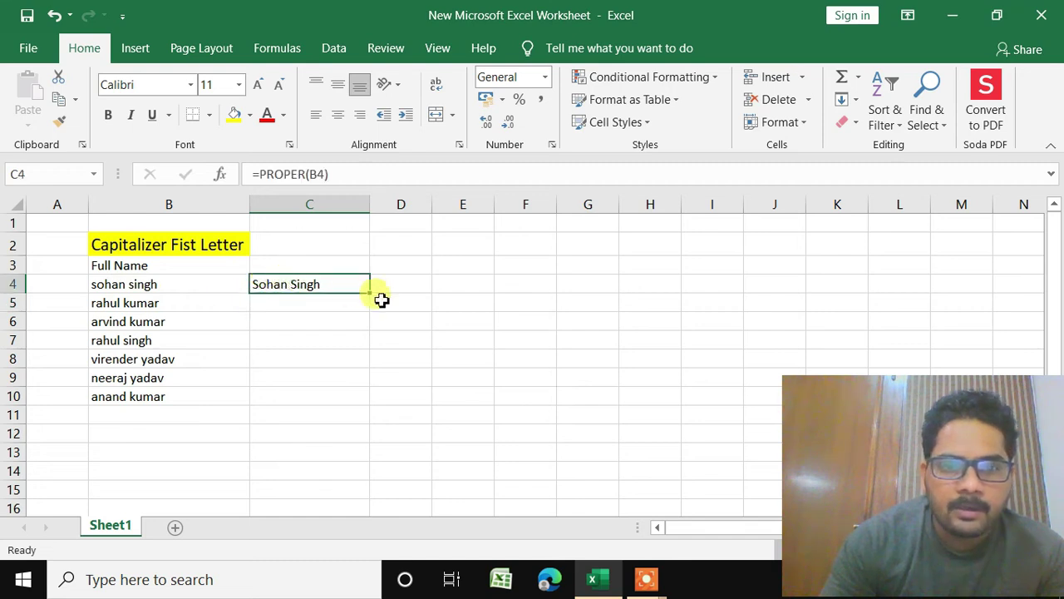
drag(371, 297, 358, 408)
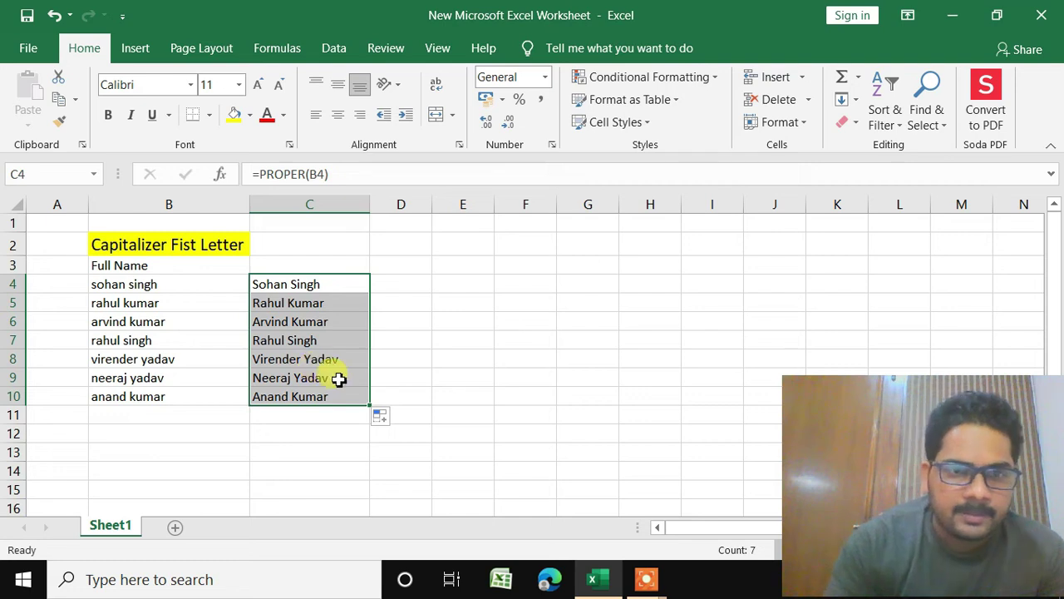
click(411, 322)
Step: Copy the capitalized names in C4:C10 and paste them as values over the original names starting at B4
drag(294, 284, 298, 391)
key(ctrl+c)
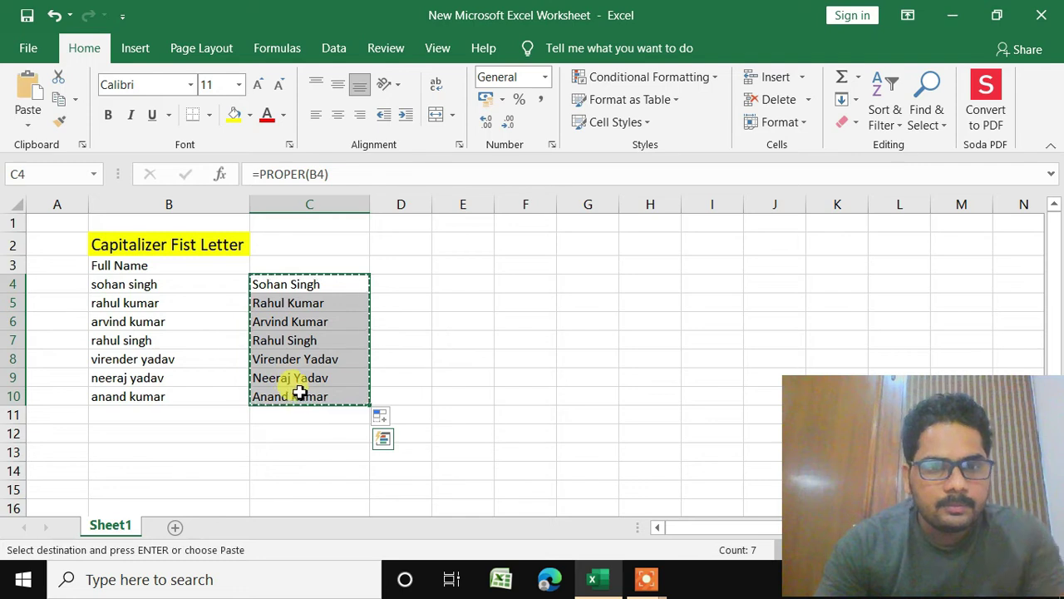
click(121, 284)
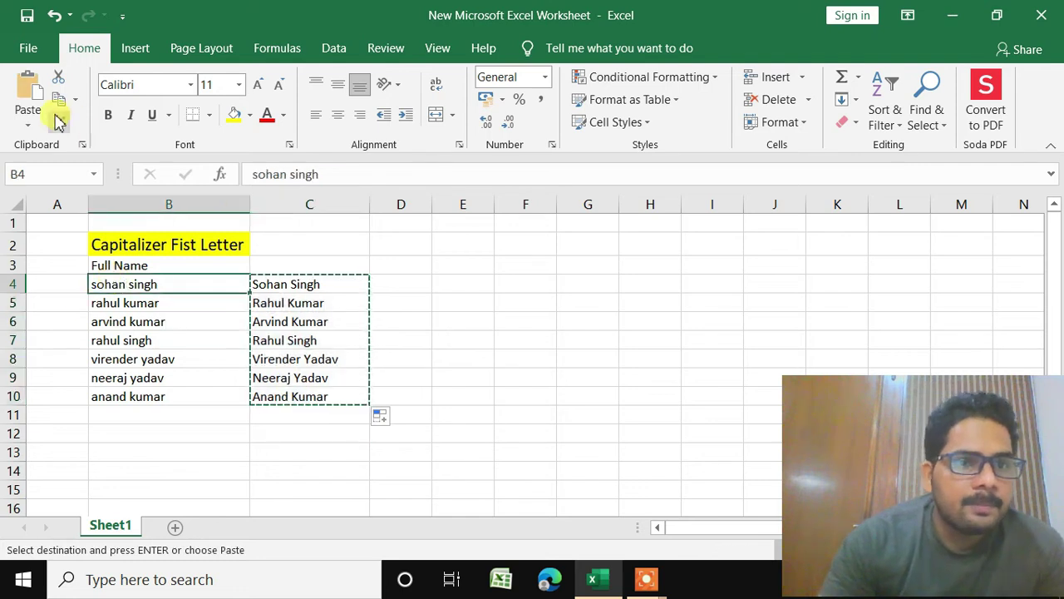
click(27, 129)
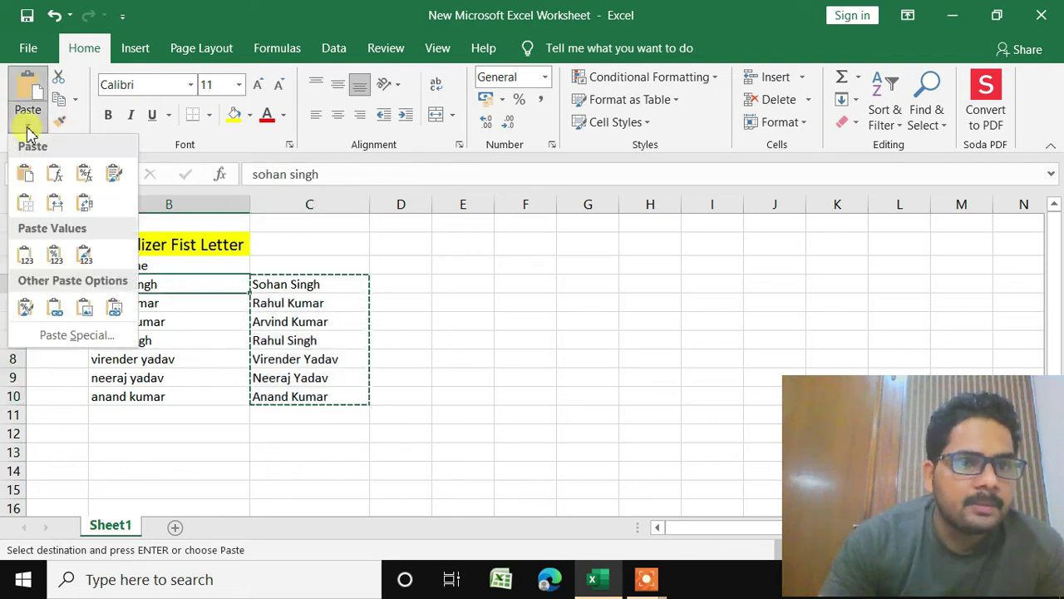
click(28, 264)
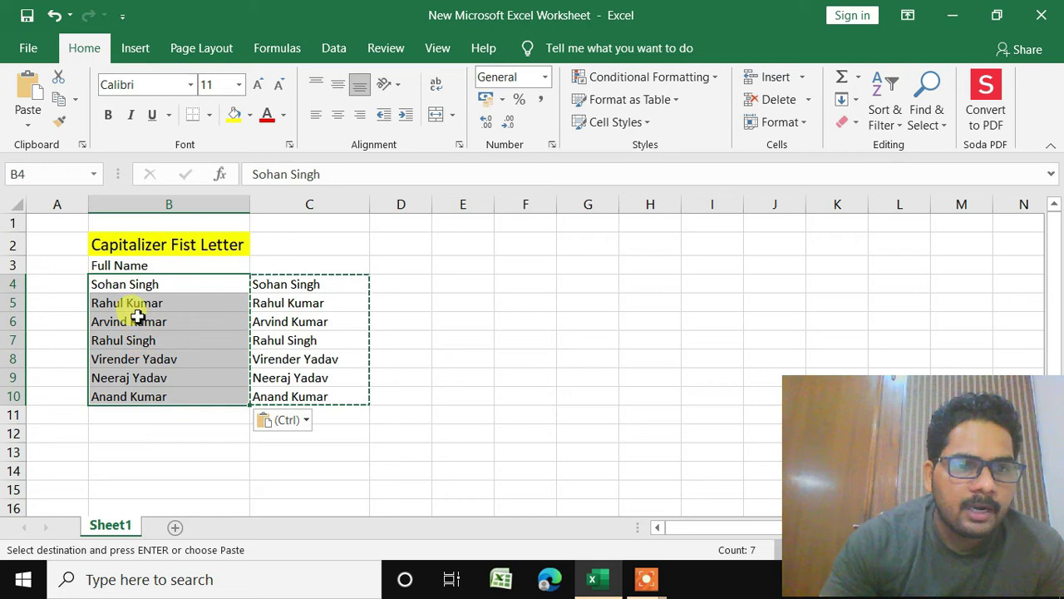
click(473, 320)
Step: Delete the helper column C containing the PROPER formulas
click(323, 204)
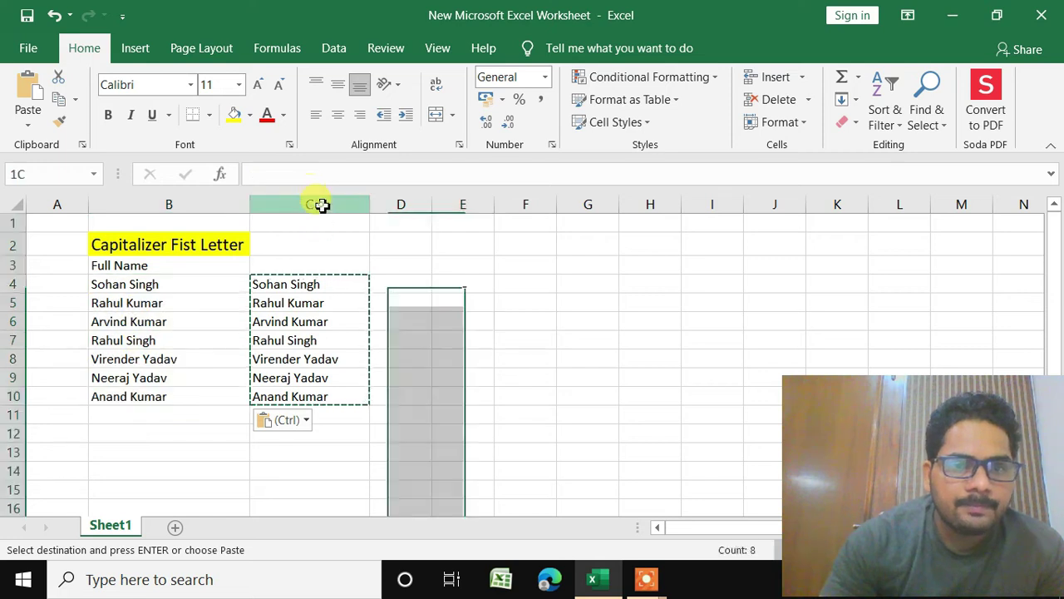
right_click(323, 204)
click(360, 363)
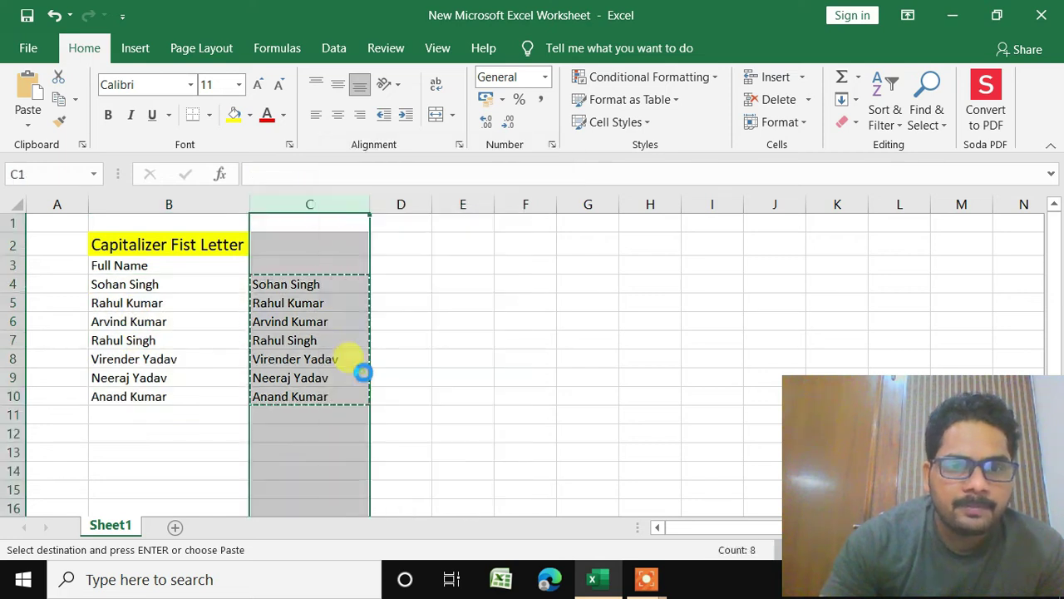
click(400, 348)
click(300, 301)
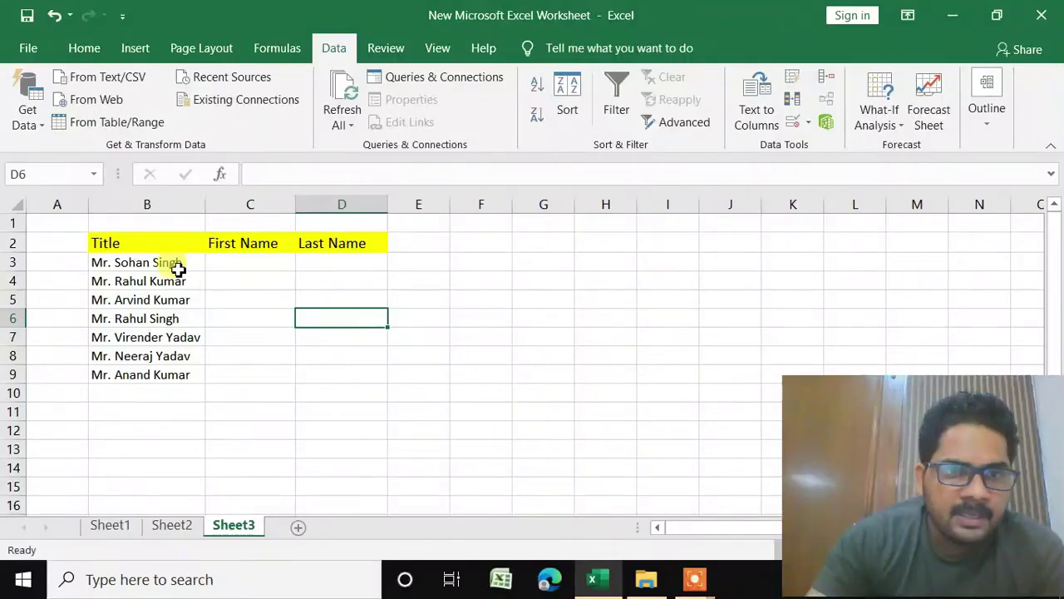
drag(162, 266, 173, 375)
click(263, 380)
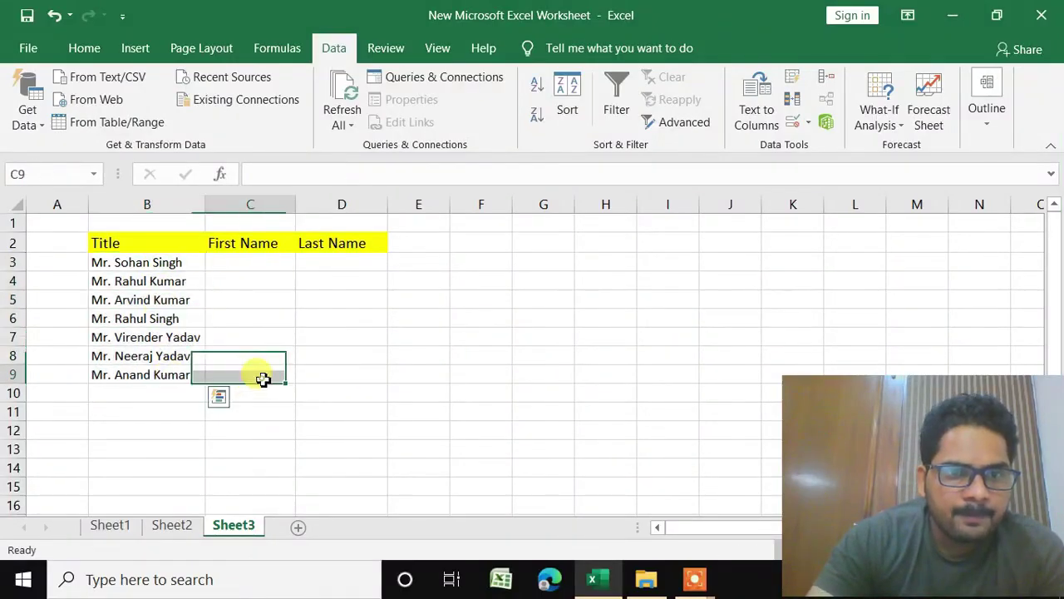
click(157, 268)
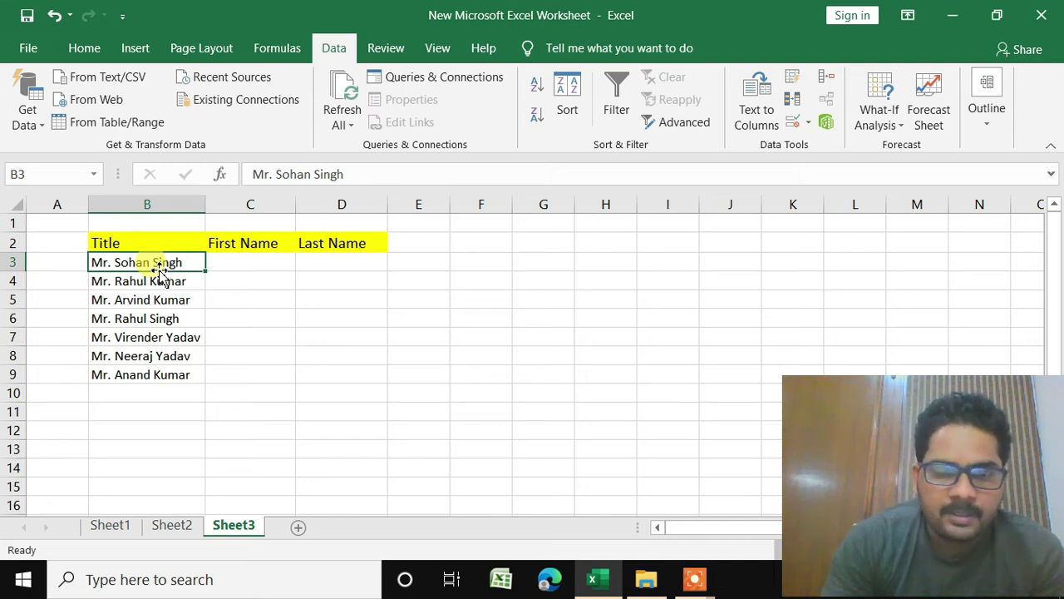
click(342, 405)
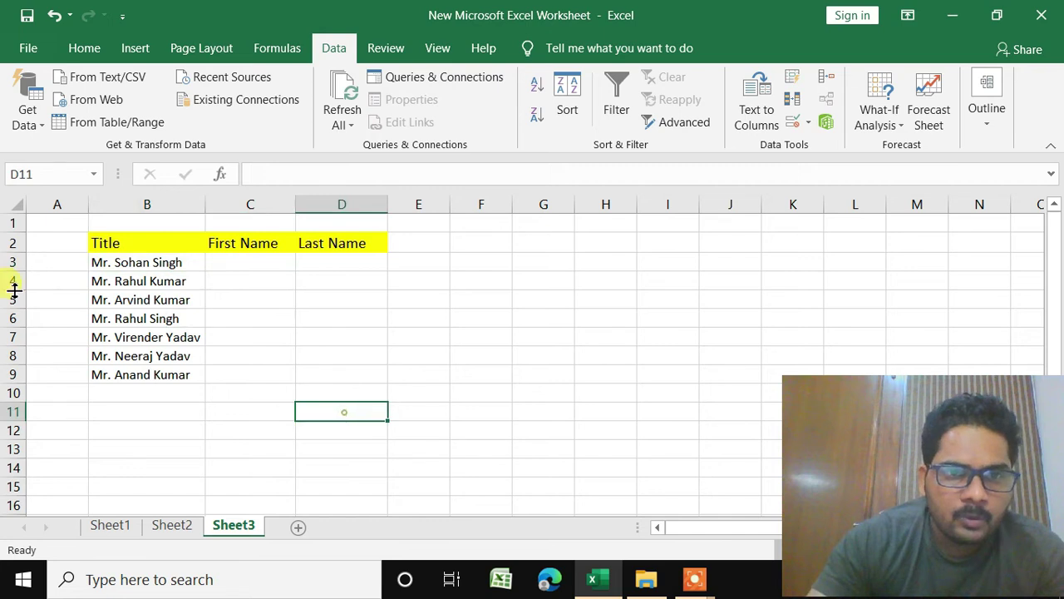
Step: Split the full names in B3:B9 into title, first name and last name columns using Text to Columns, delimited by Space
drag(120, 262, 158, 374)
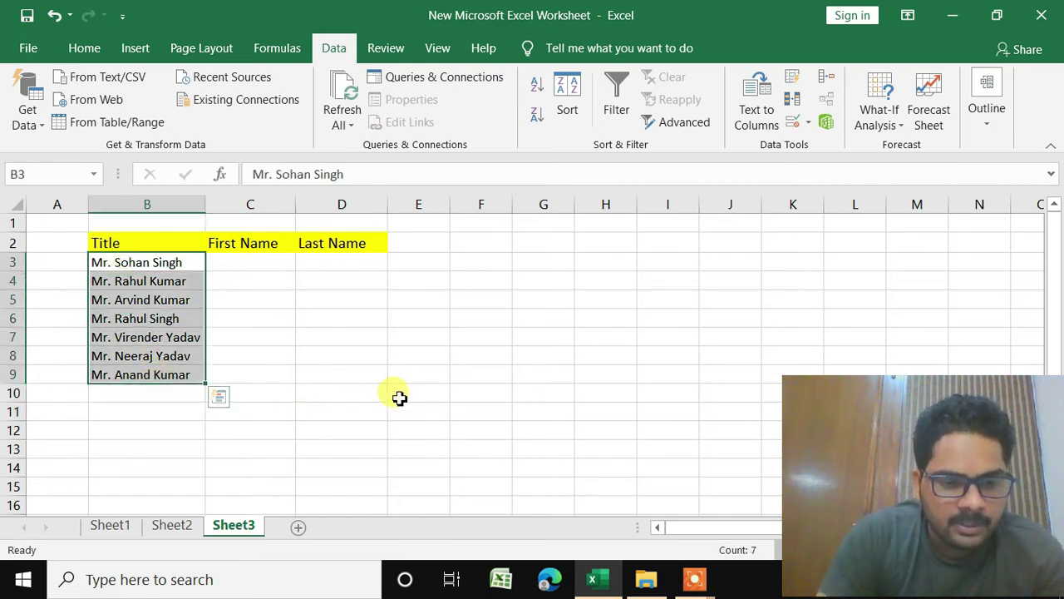
key(alt)
key(a)
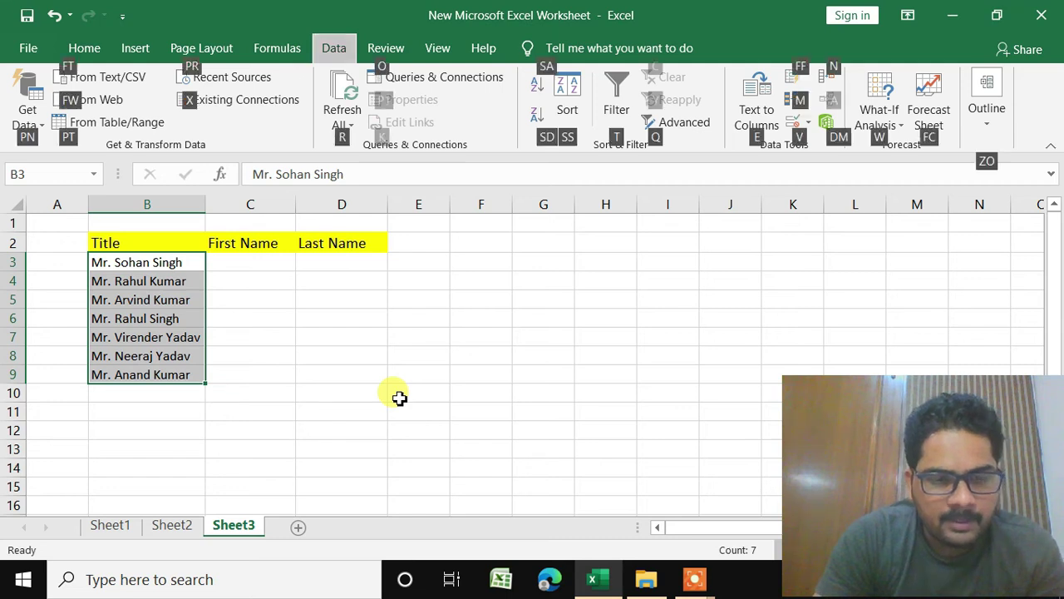
key(e)
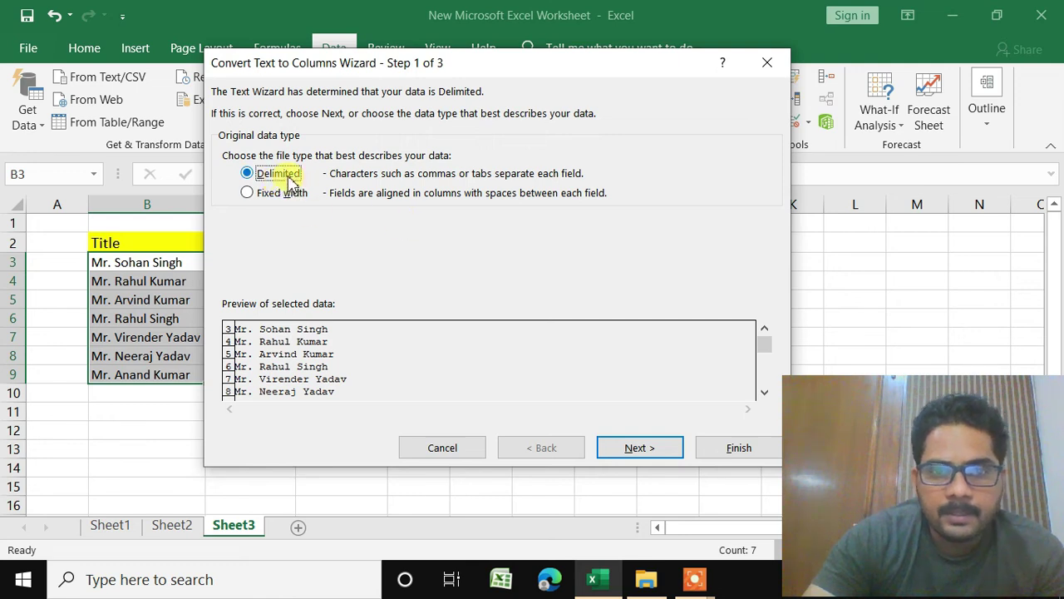
click(639, 449)
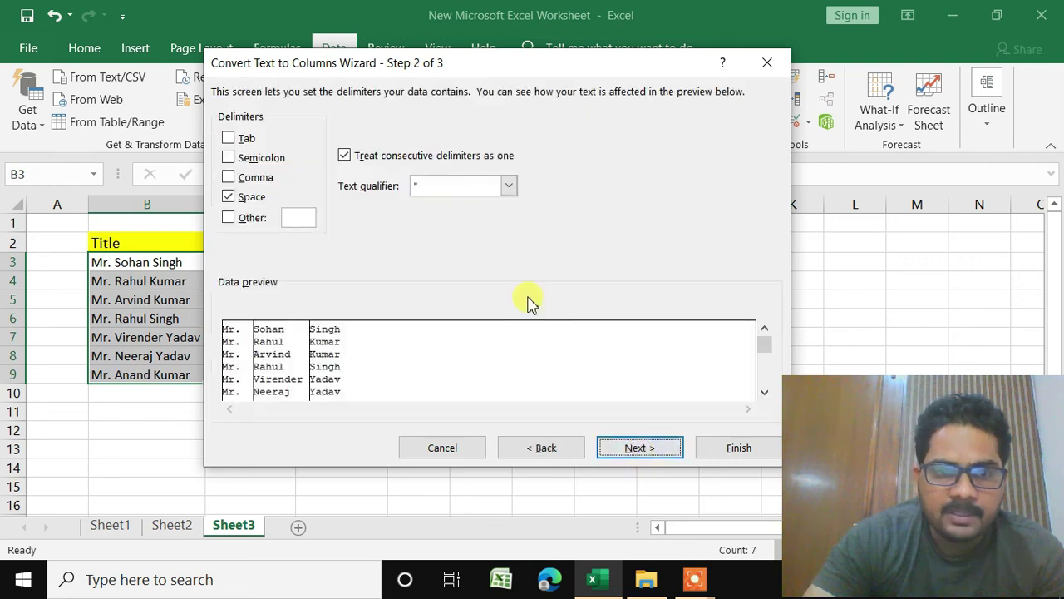
click(229, 196)
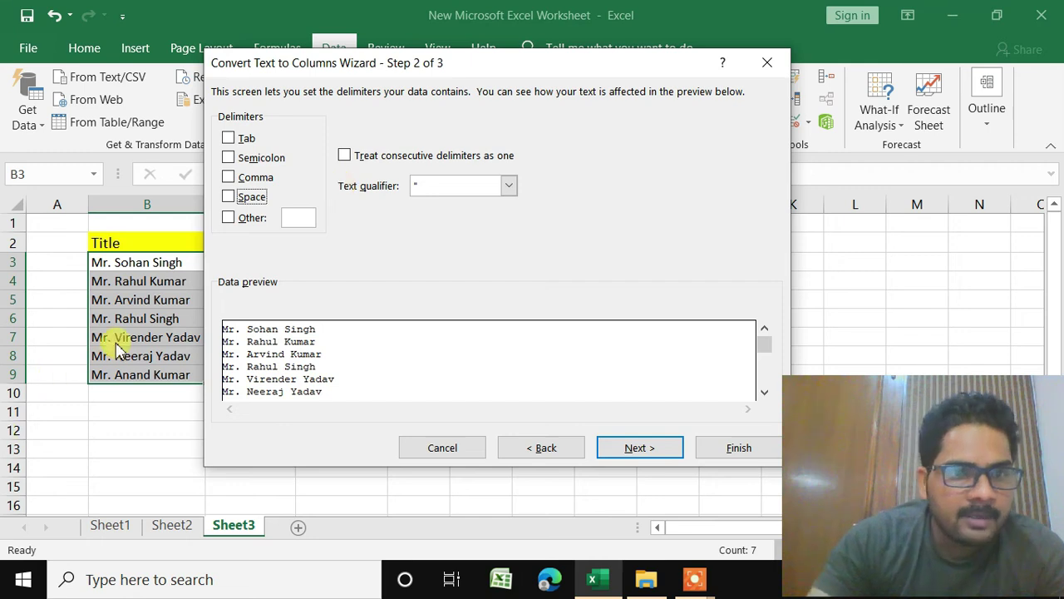
click(229, 197)
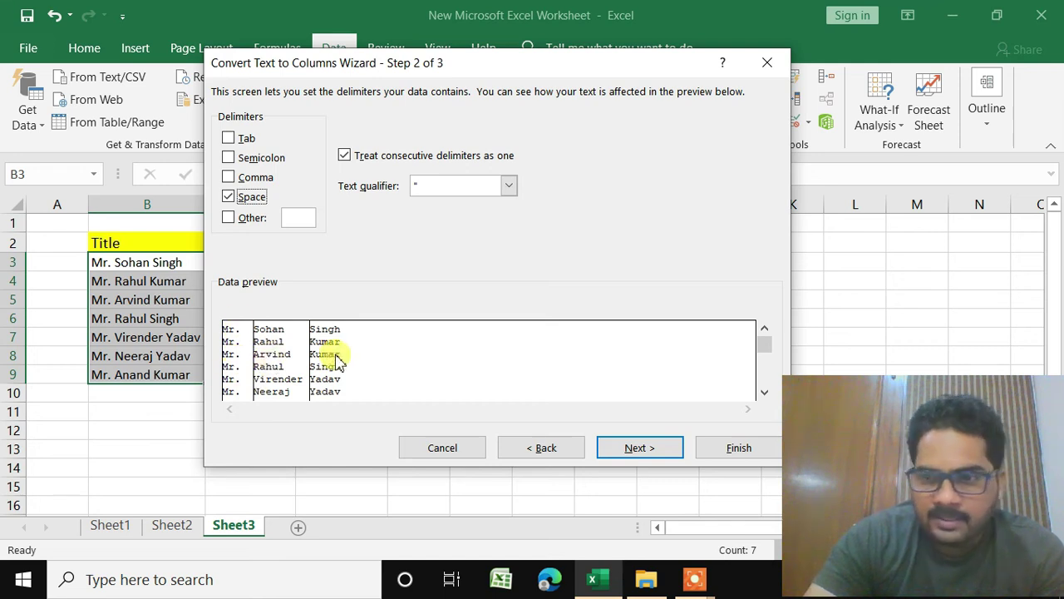
click(629, 455)
click(734, 450)
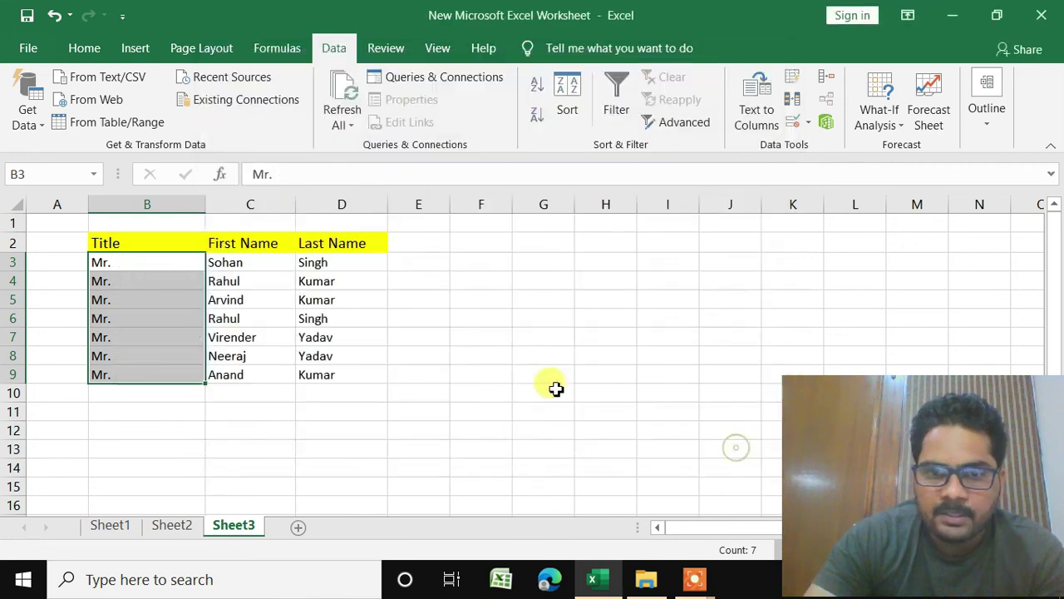
click(520, 360)
click(569, 332)
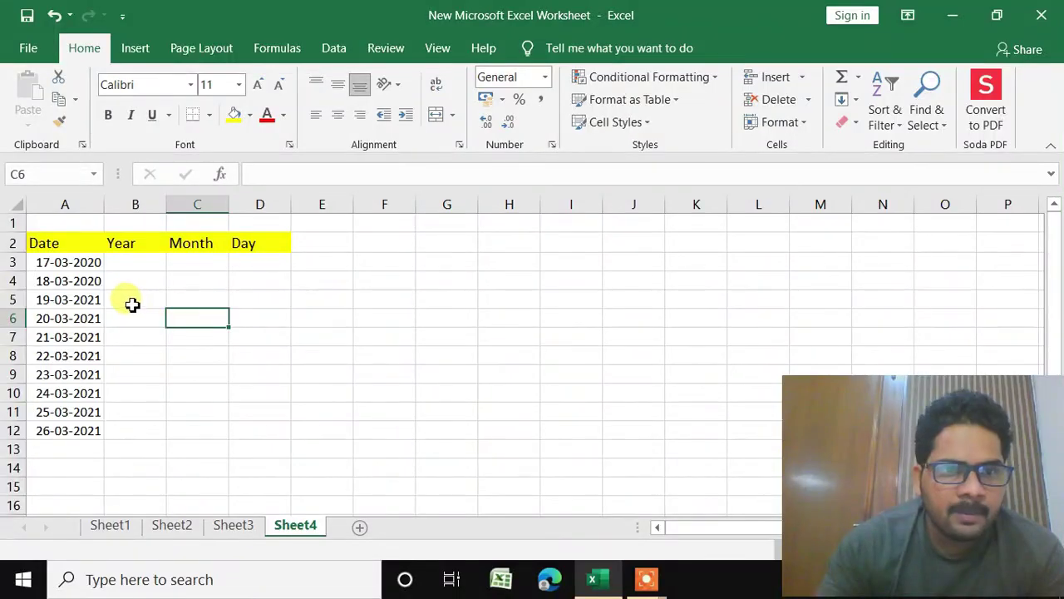
Step: Enter the formula =YEAR(A3) in cell B3 to extract the year from the first date
click(76, 264)
click(123, 266)
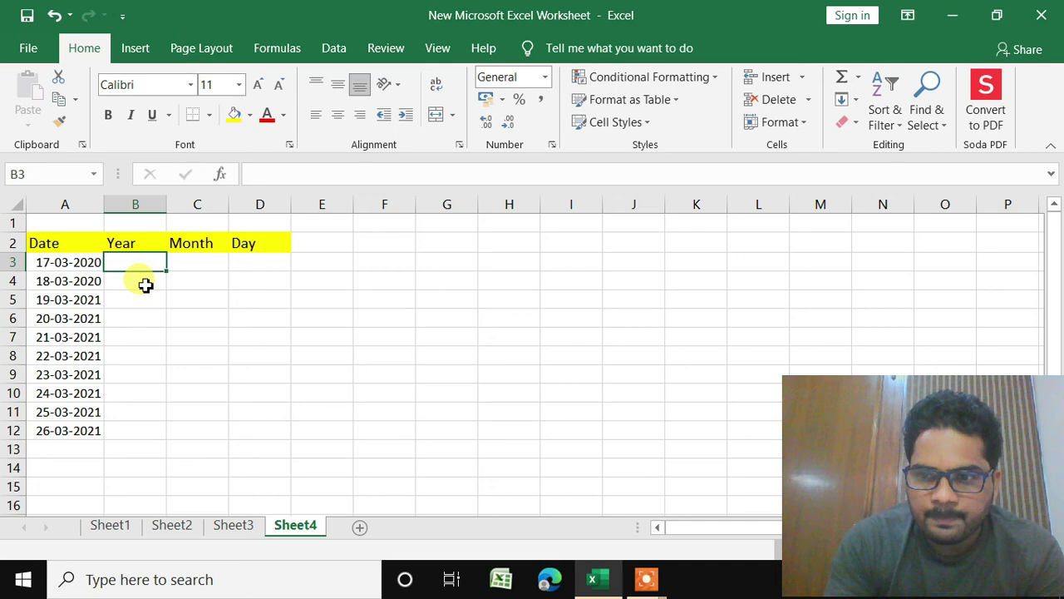
click(144, 283)
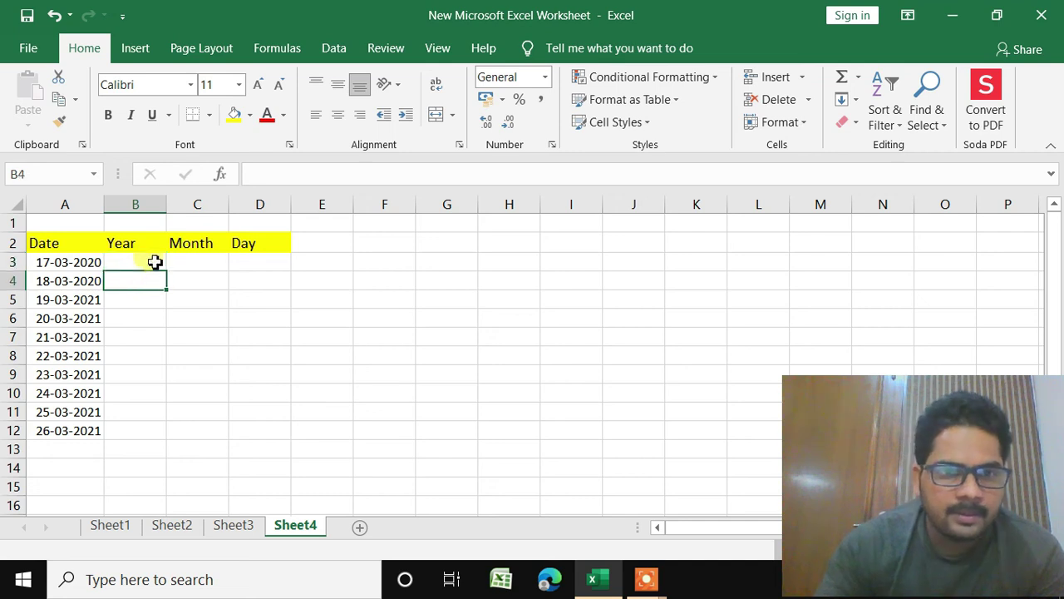
click(152, 262)
text(=)
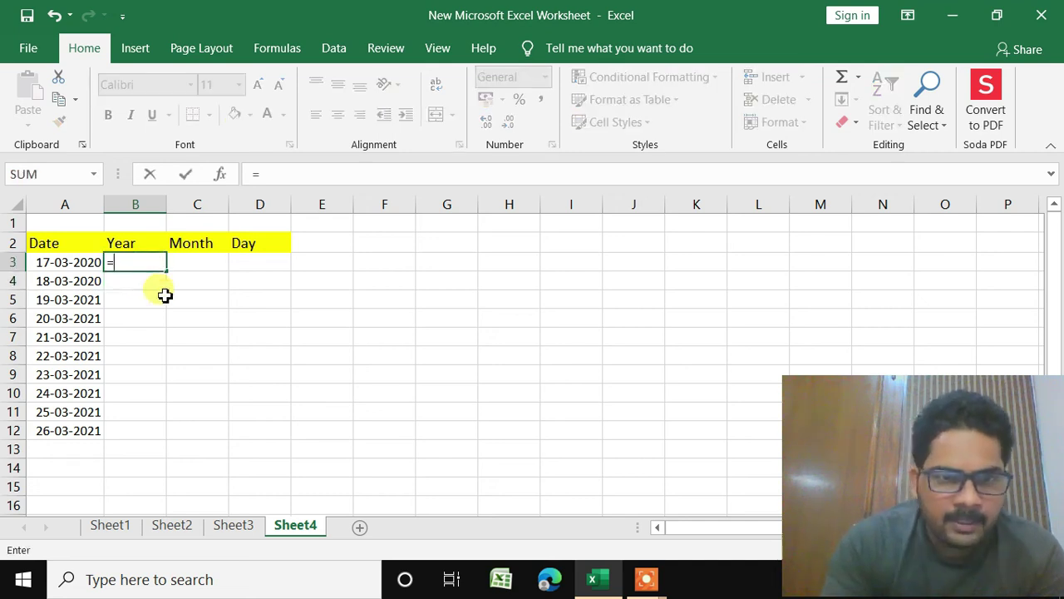
text(ye)
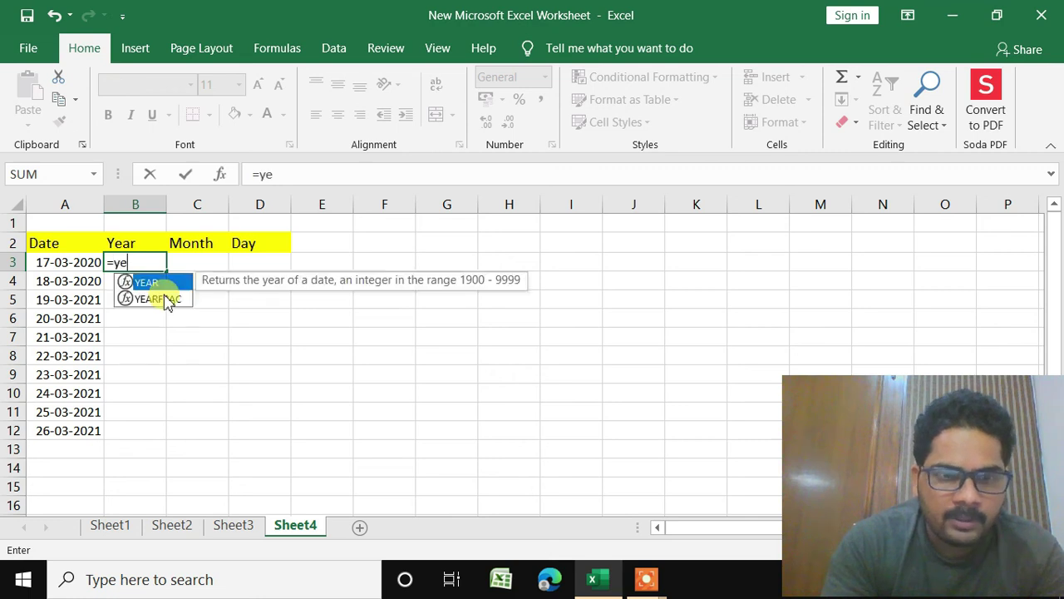
text(ar()
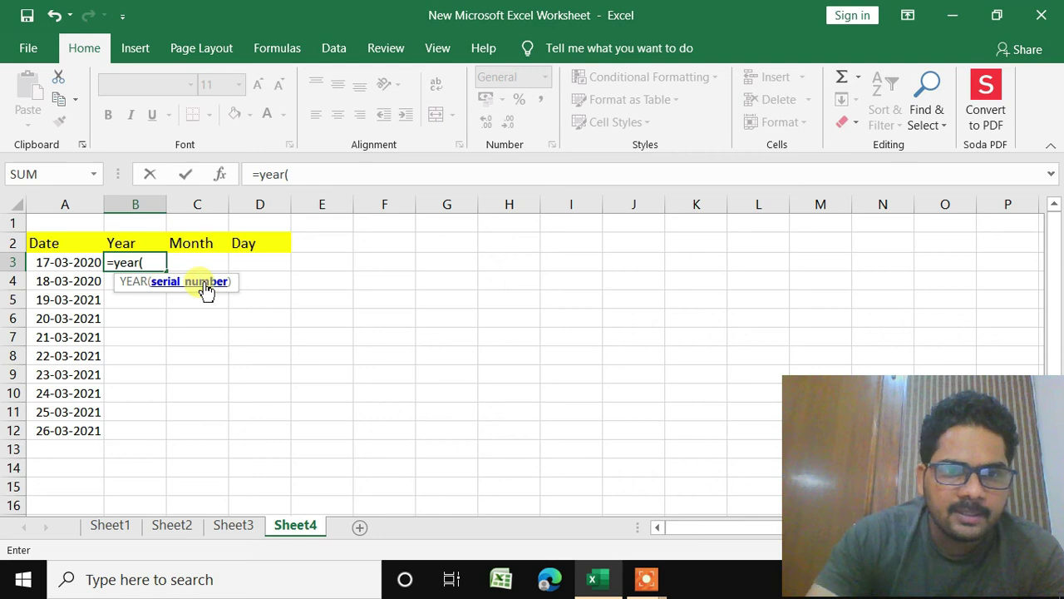
click(55, 262)
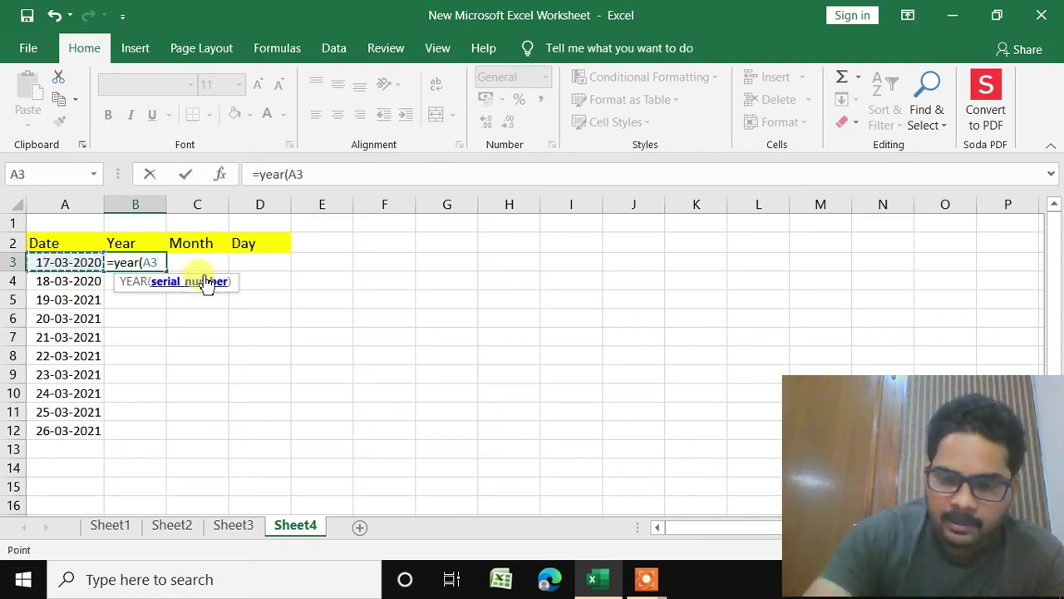
text())
key(Return)
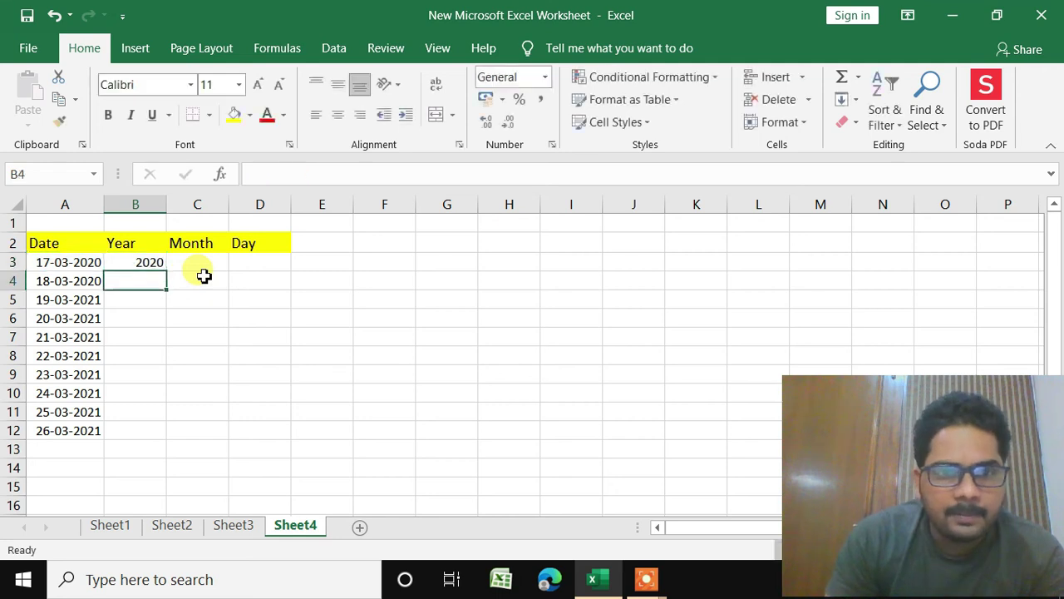
Step: Fill the YEAR formula from B3 down to B12 for the remaining dates
click(138, 259)
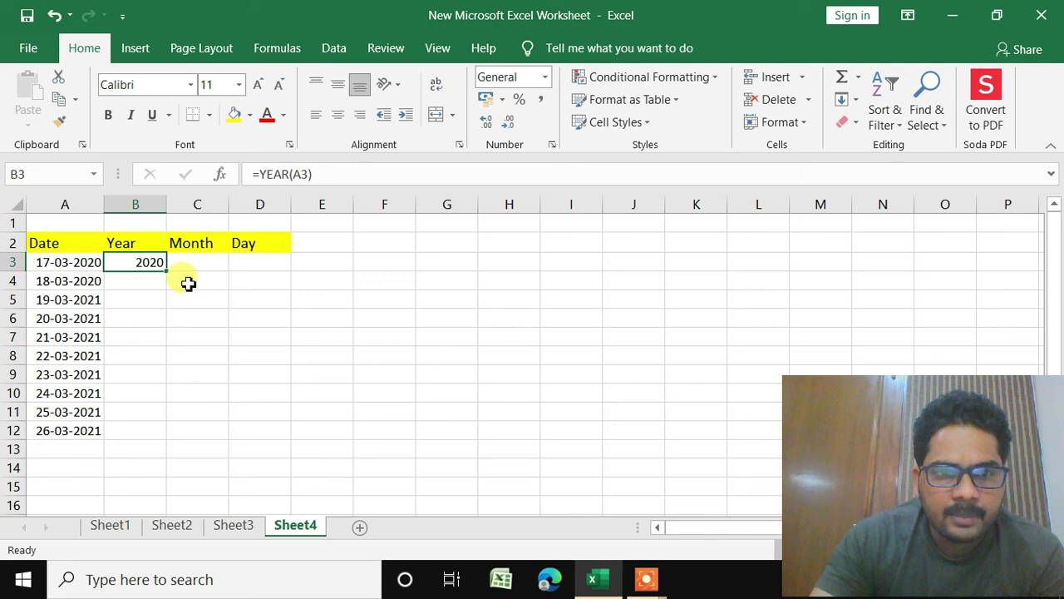
click(198, 266)
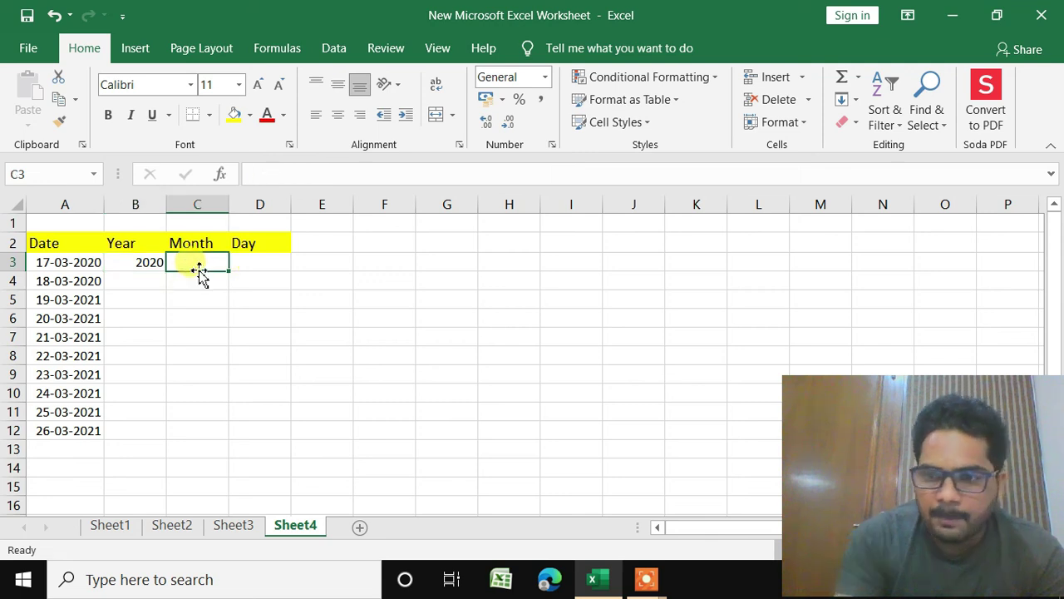
click(142, 261)
drag(166, 271, 171, 432)
click(230, 370)
Step: Enter the formula =MONTH(A3) in cell C3 and fill it down to C12 for all dates
click(190, 263)
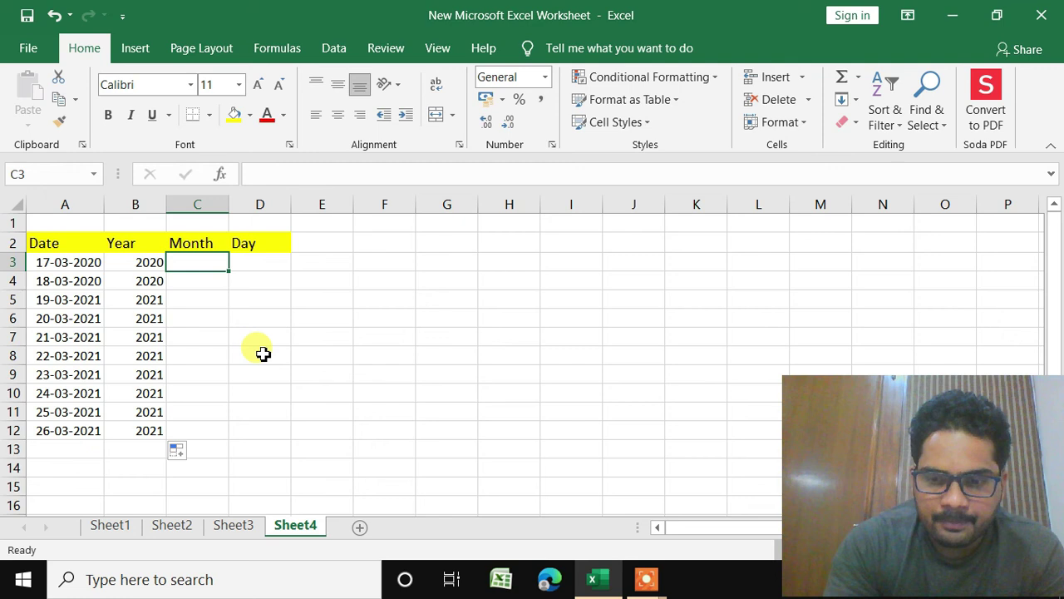
text(=)
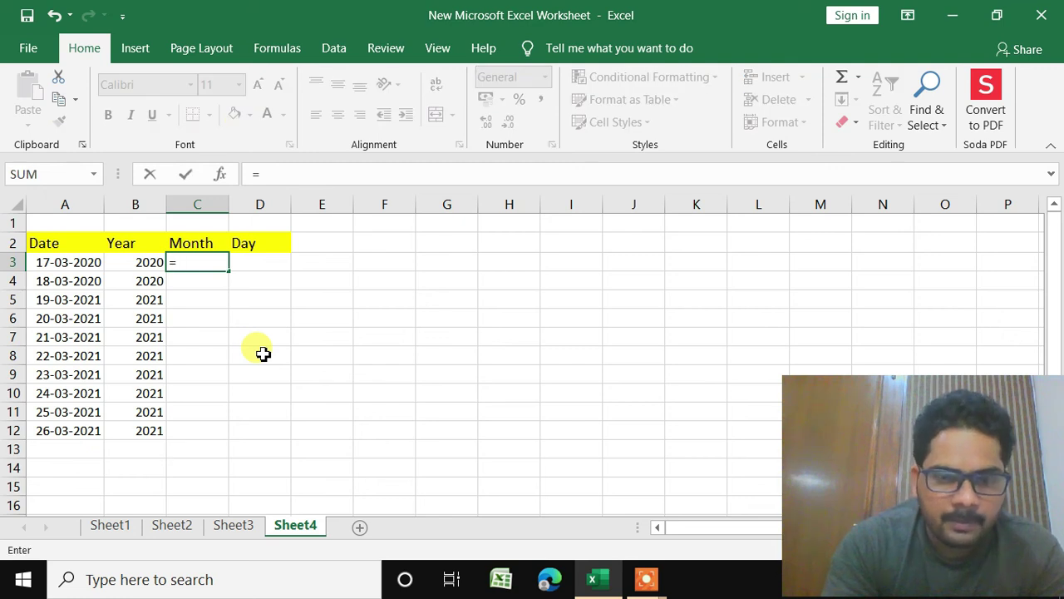
text(month)
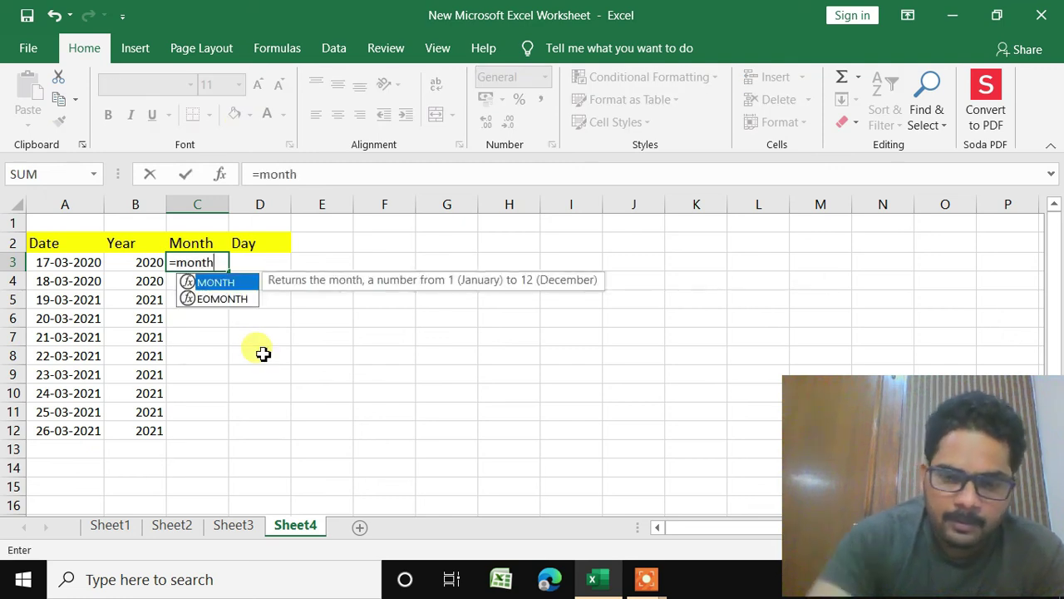
text(()
click(65, 263)
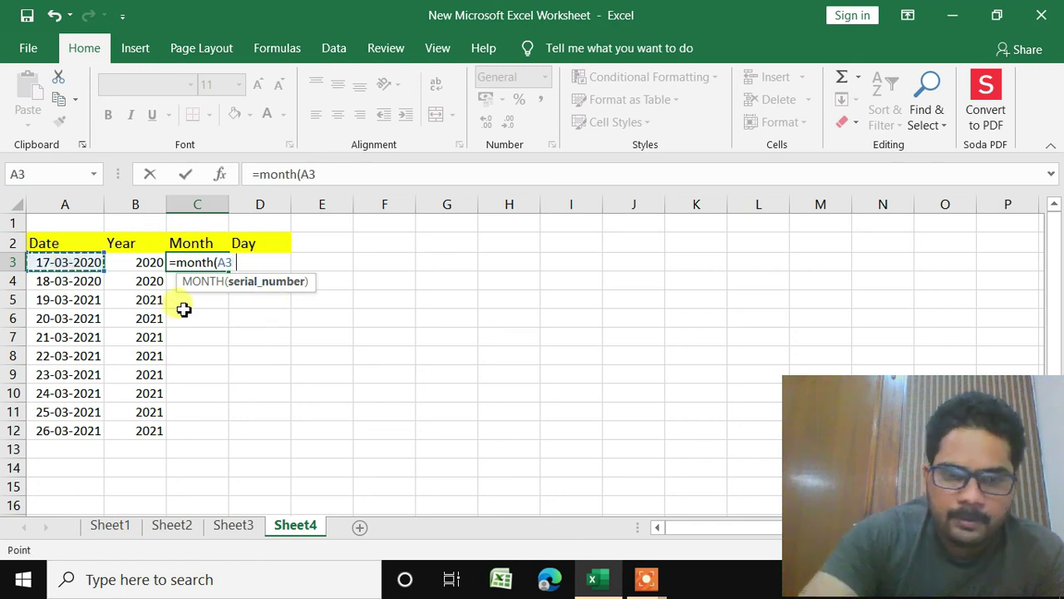
text())
key(Return)
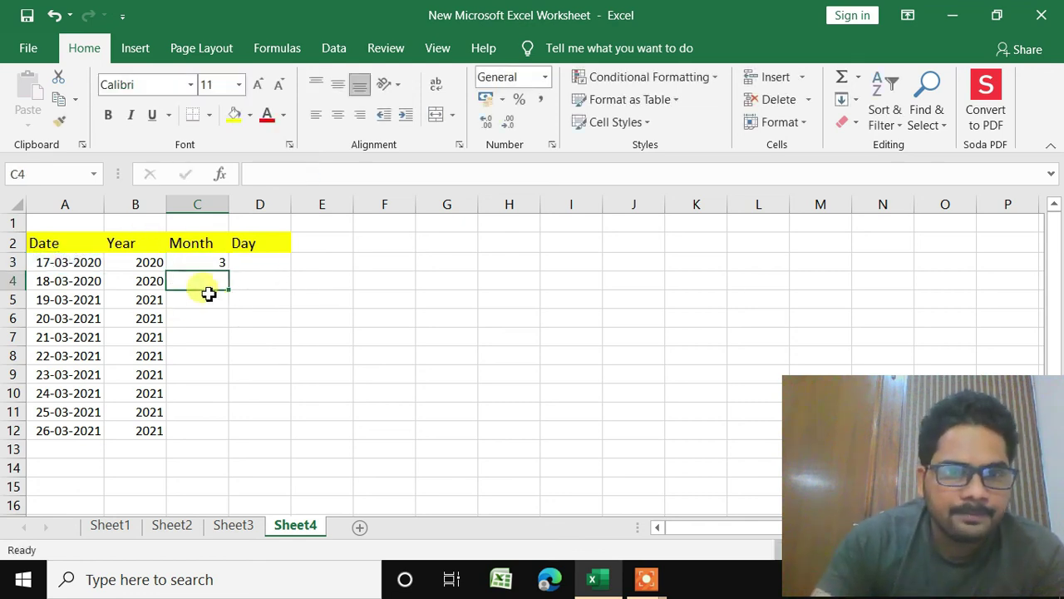
click(199, 264)
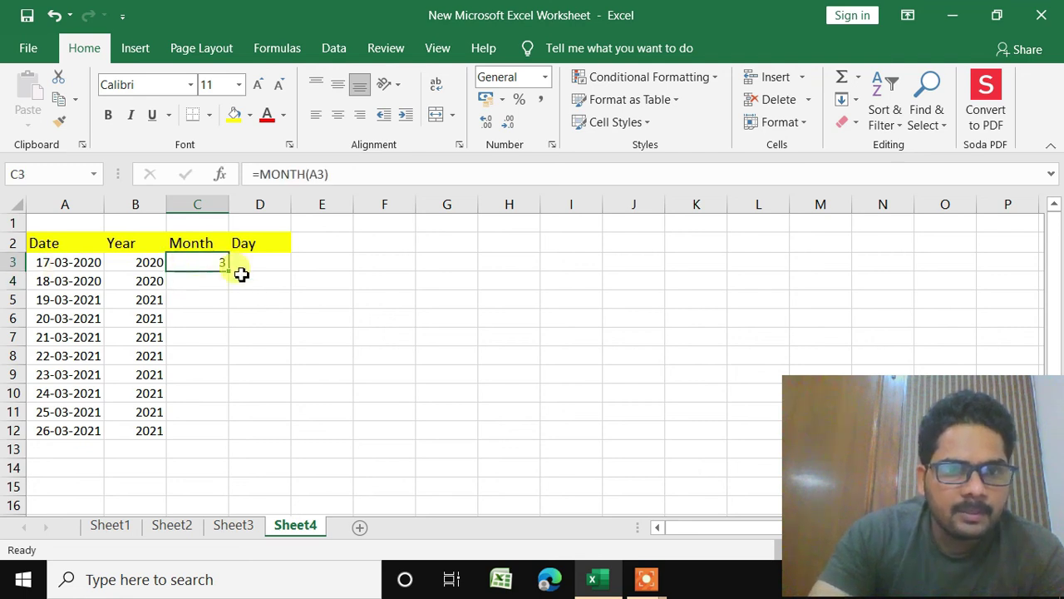
drag(230, 273, 216, 433)
Step: Enter the formula =DAY(A3) in cell D3 to extract the day from the first date
click(259, 262)
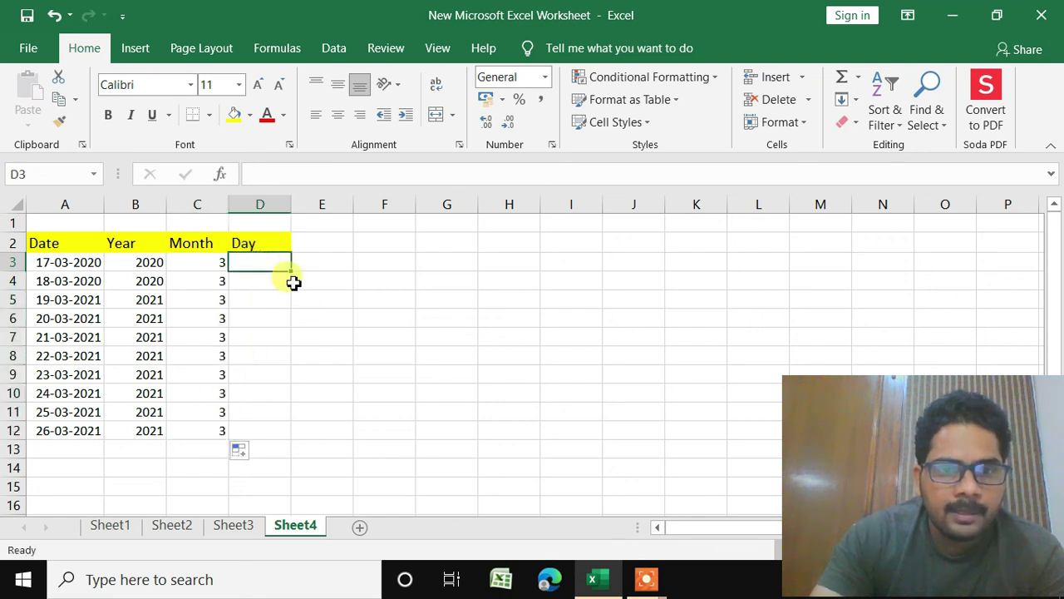
text(=)
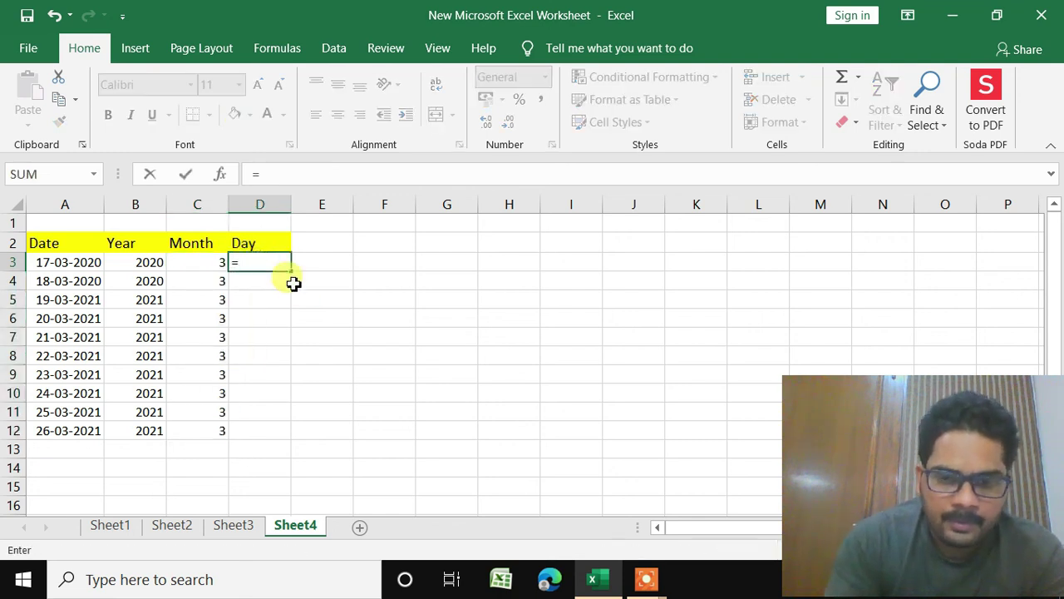
text(day)
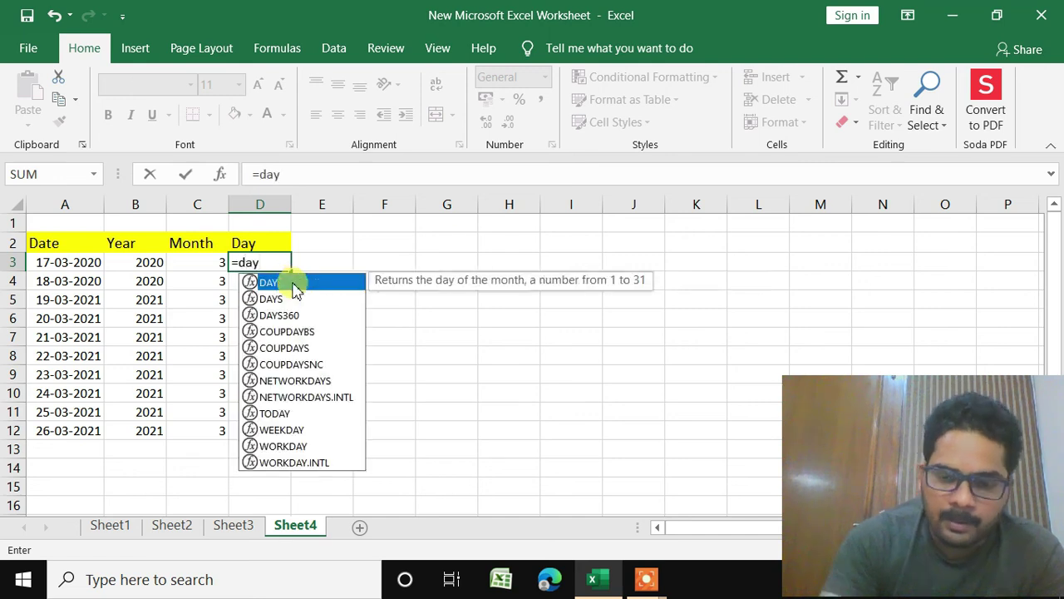
text(()
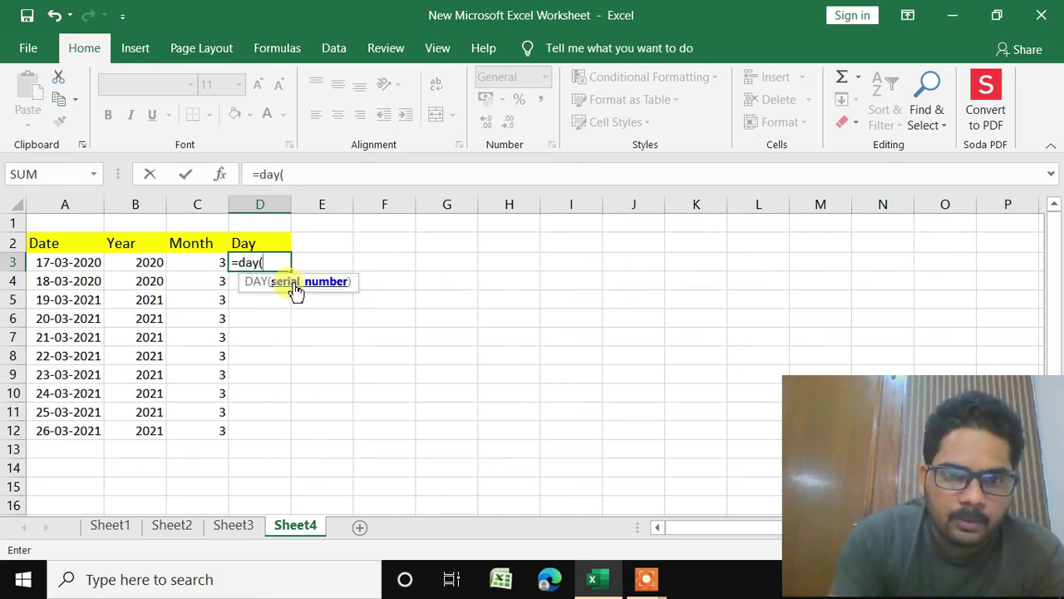
click(79, 266)
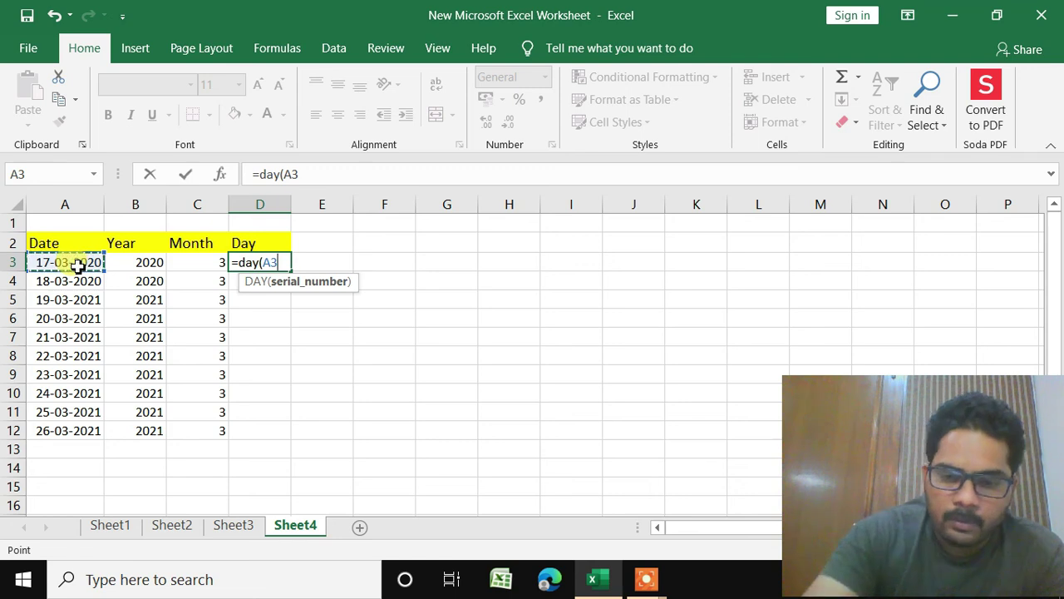
text())
key(Return)
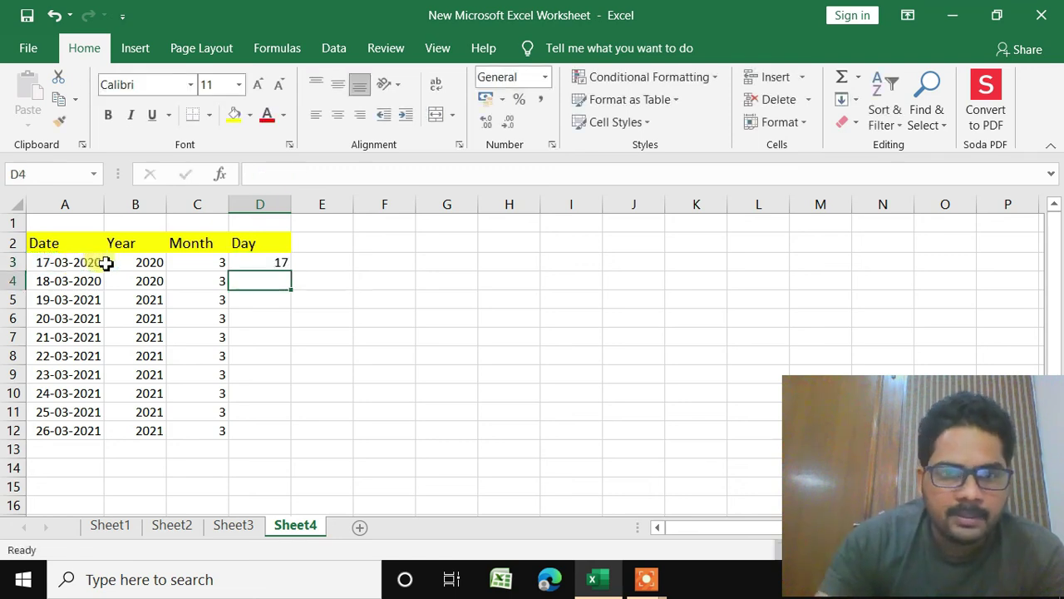
Step: Fill the DAY formula from D3 down to D12 for the remaining dates, and minimize the workbook window
click(267, 263)
drag(294, 273, 284, 434)
click(372, 358)
click(461, 389)
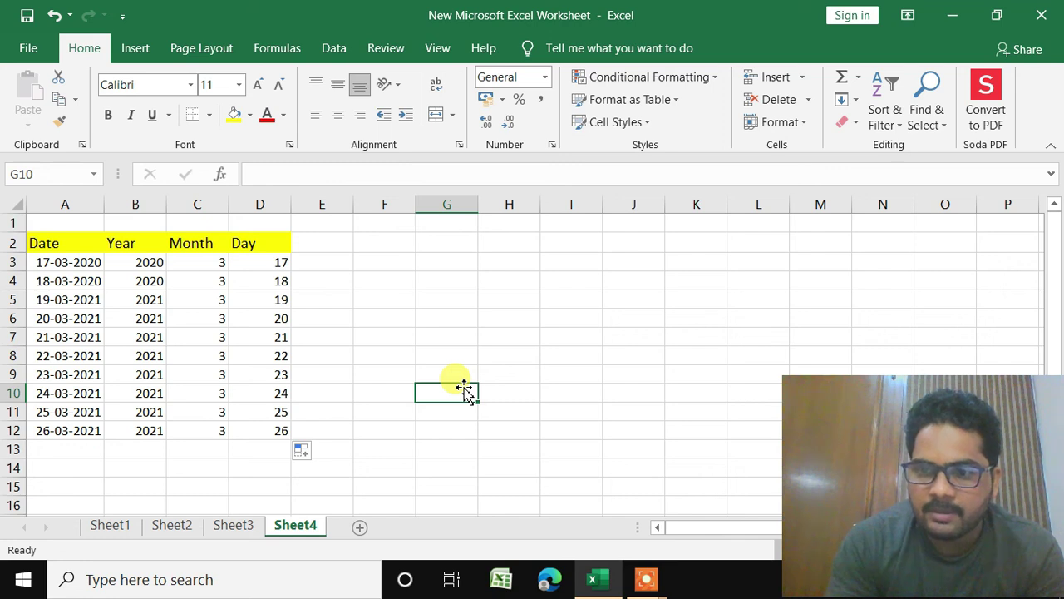
click(953, 14)
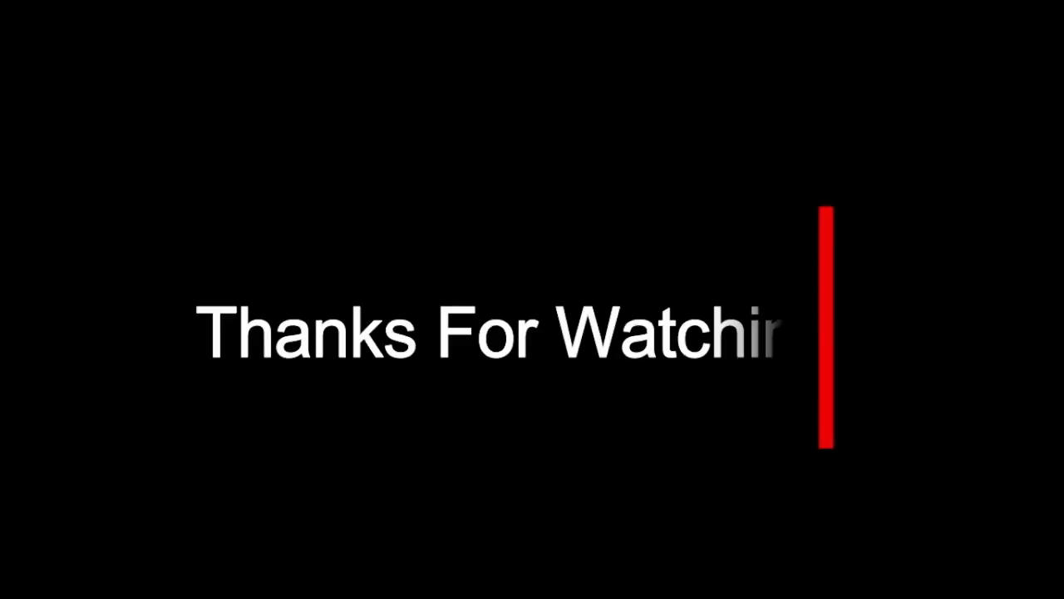